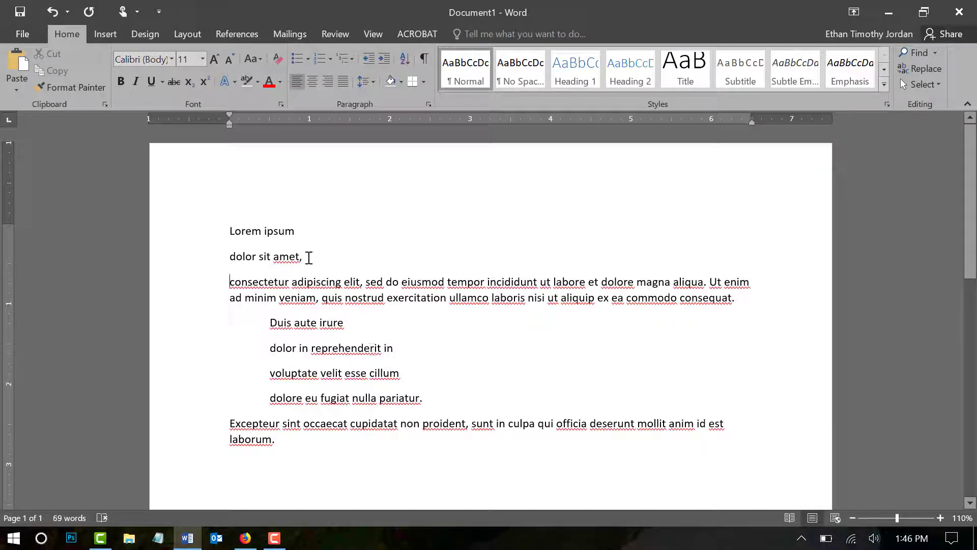
# Step: Apply the Title style to the "Lorem ipsum" line
pyautogui.moveTo(299, 232); pyautogui.dragTo(229, 232)
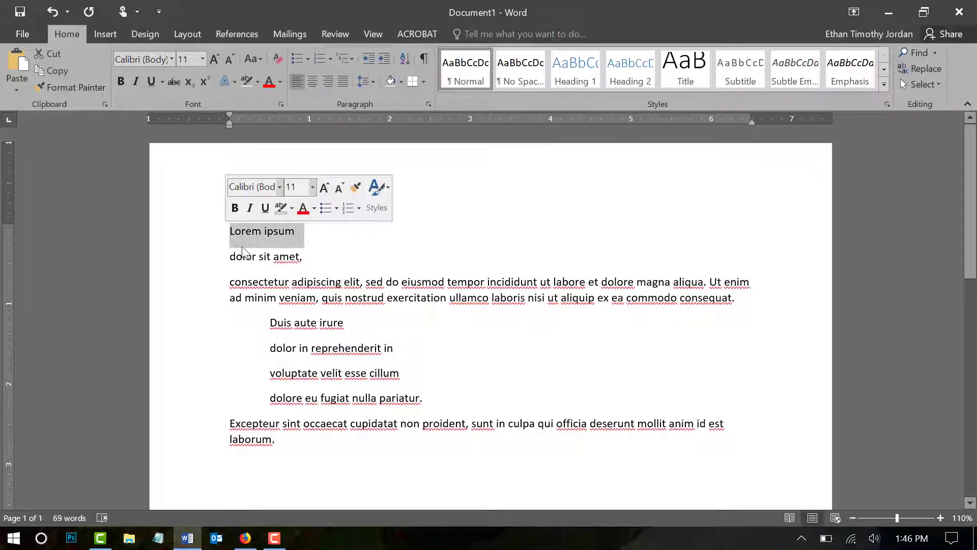
pyautogui.click(690, 70)
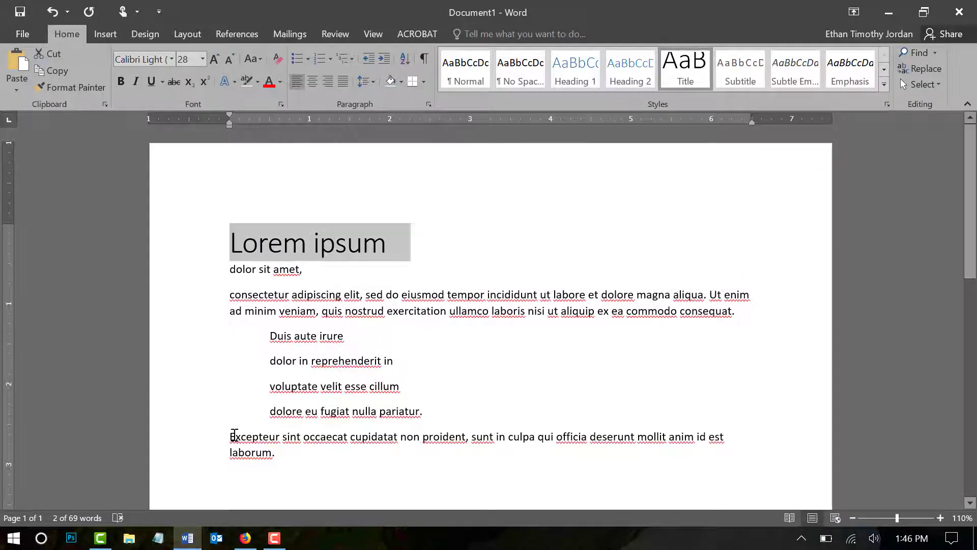
# Step: Try the Title style on the words "Excepteur sint occaecat" in the last paragraph and undo it
pyautogui.moveTo(234, 437); pyautogui.dragTo(350, 437)
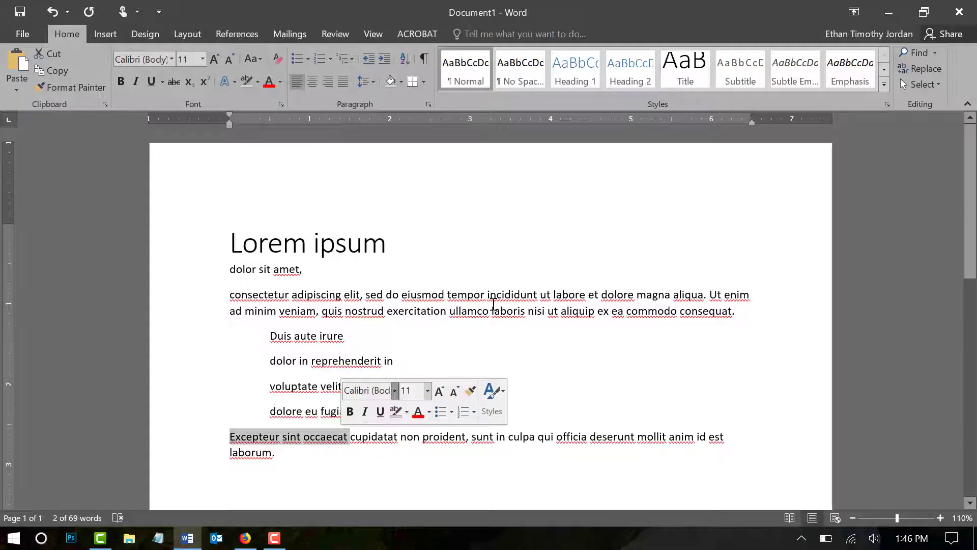
pyautogui.click(693, 74)
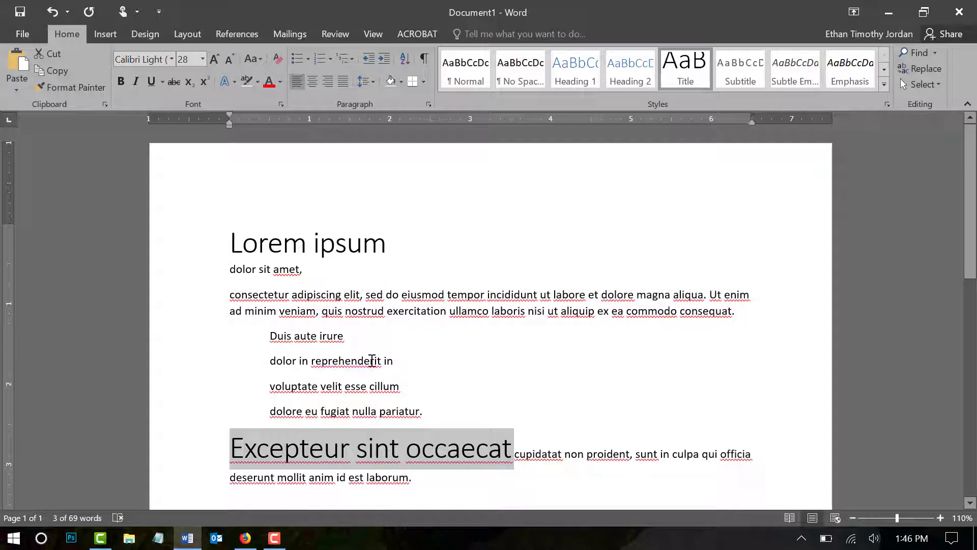
pyautogui.hotkey('ctrl', 'z')
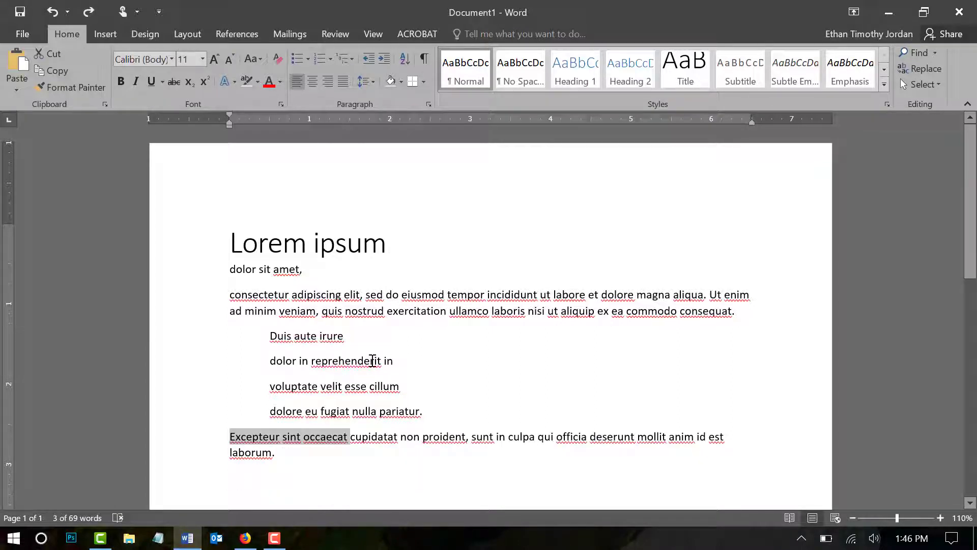
# Step: Apply the Subtitle style to the "dolor sit amet," line
pyautogui.moveTo(314, 274); pyautogui.dragTo(227, 264)
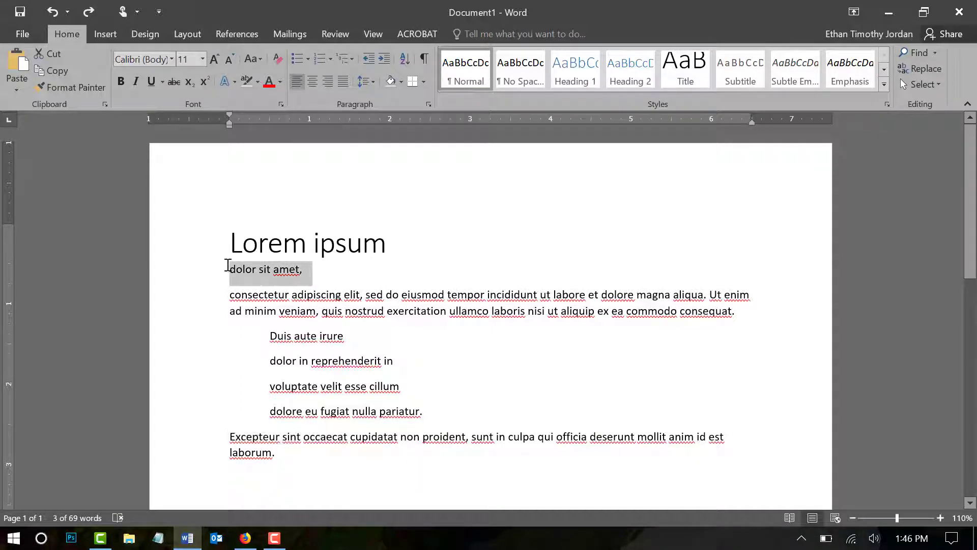
pyautogui.click(743, 64)
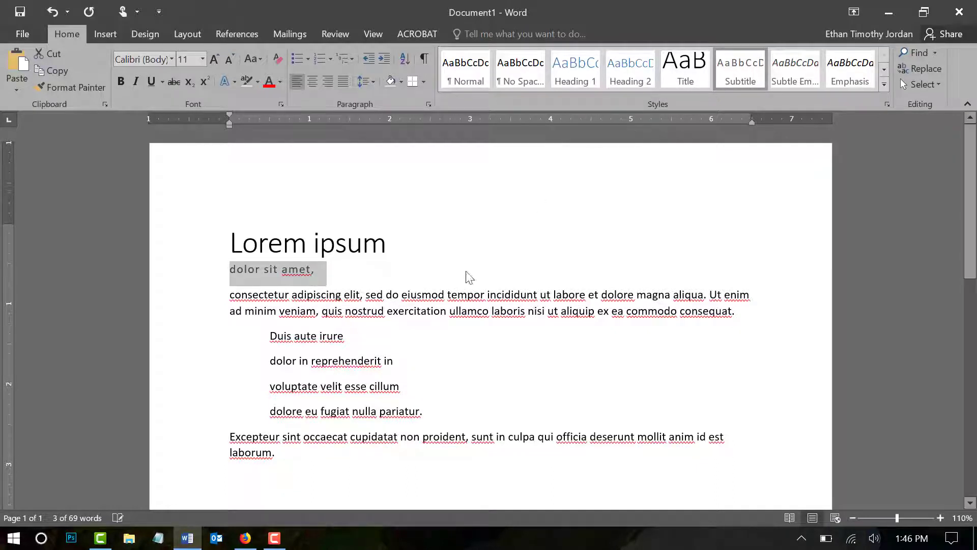
pyautogui.click(346, 283)
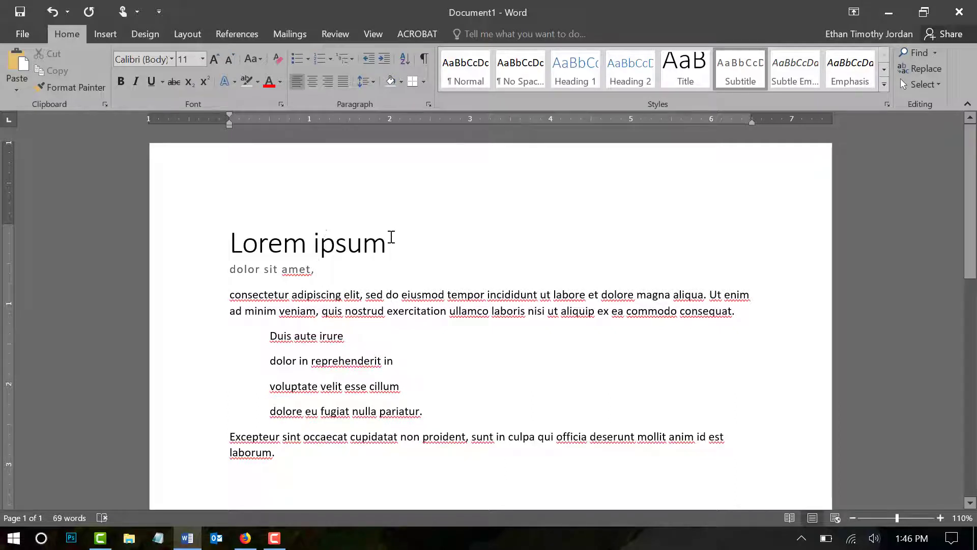
# Step: Set the "Lorem ipsum" title's font to Forte and its size to 48
pyautogui.moveTo(391, 238); pyautogui.dragTo(225, 200)
pyautogui.click(171, 57)
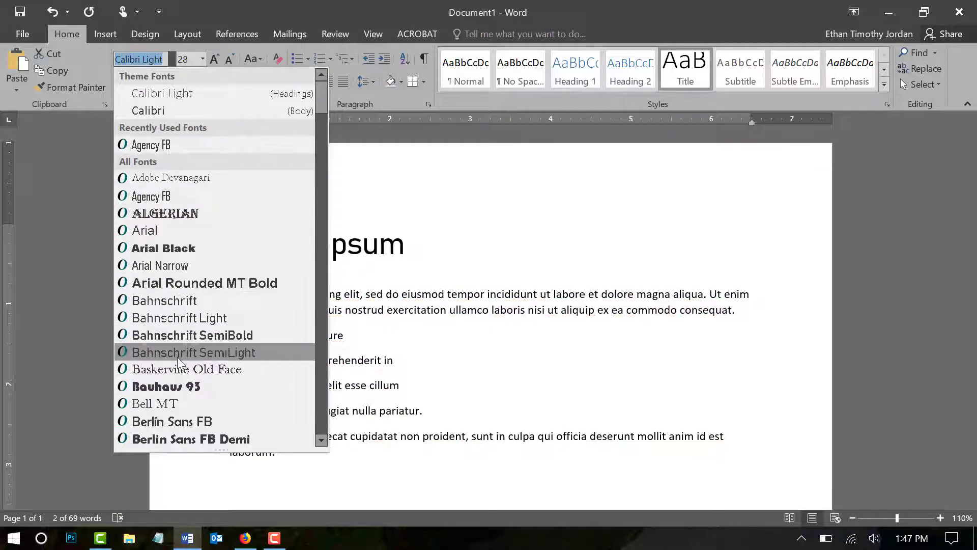
pyautogui.scroll(-15, 178, 359)
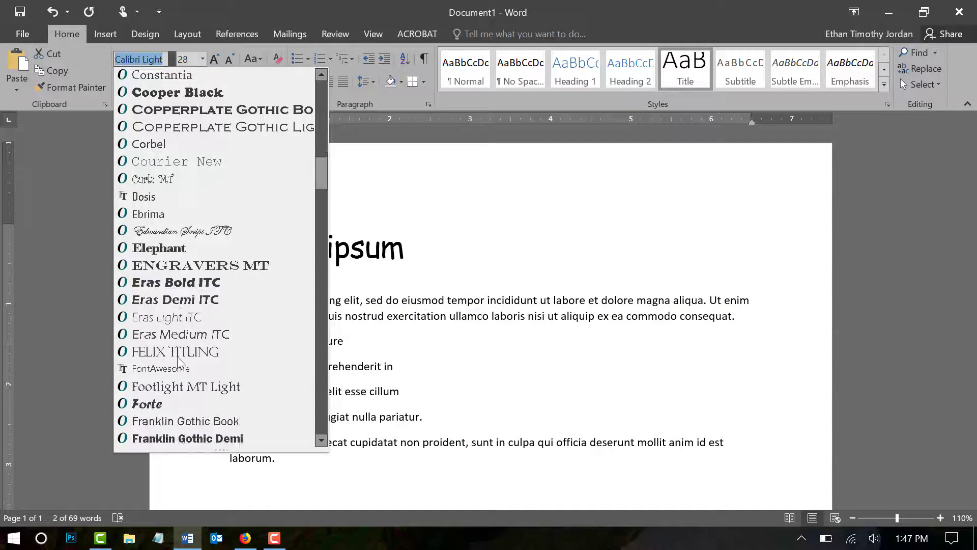
pyautogui.scroll(-1, 177, 359)
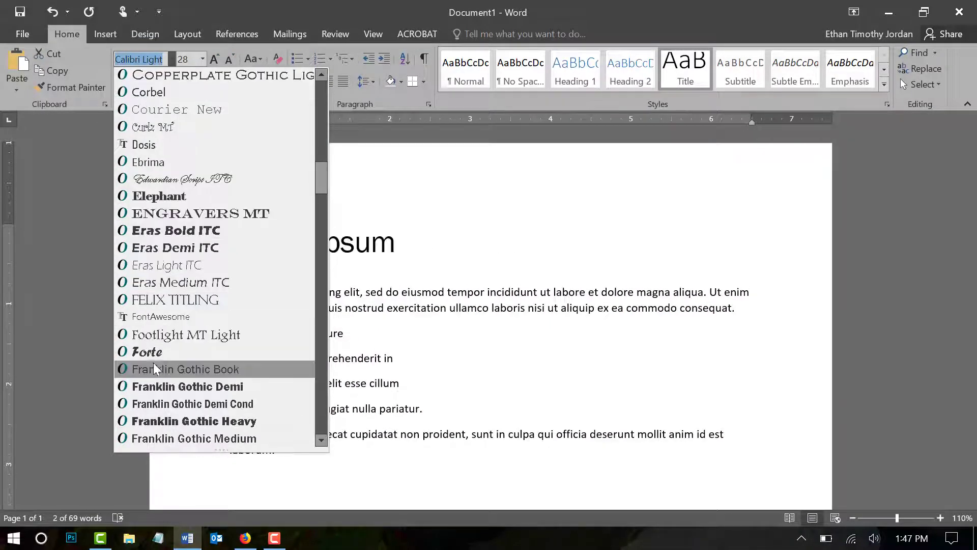
pyautogui.click(153, 351)
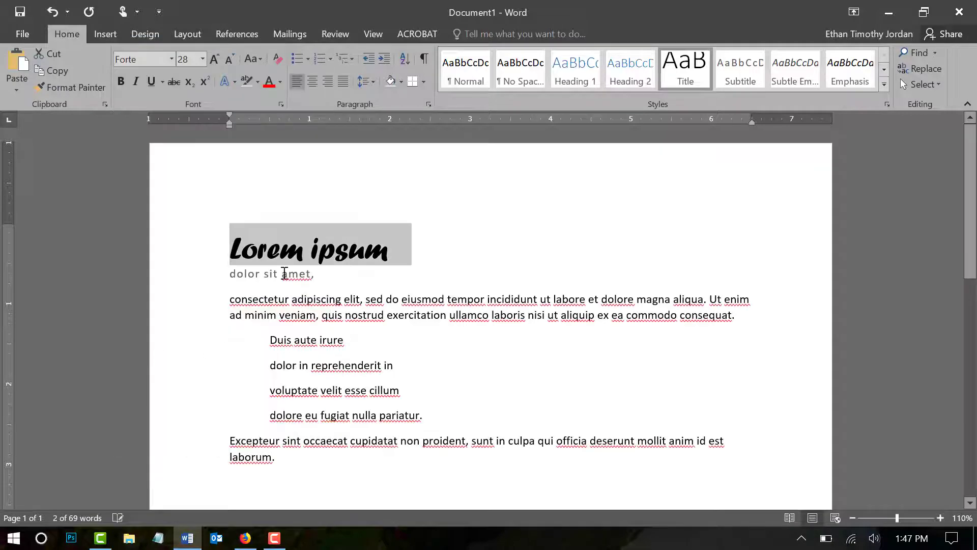
pyautogui.click(202, 57)
pyautogui.click(182, 283)
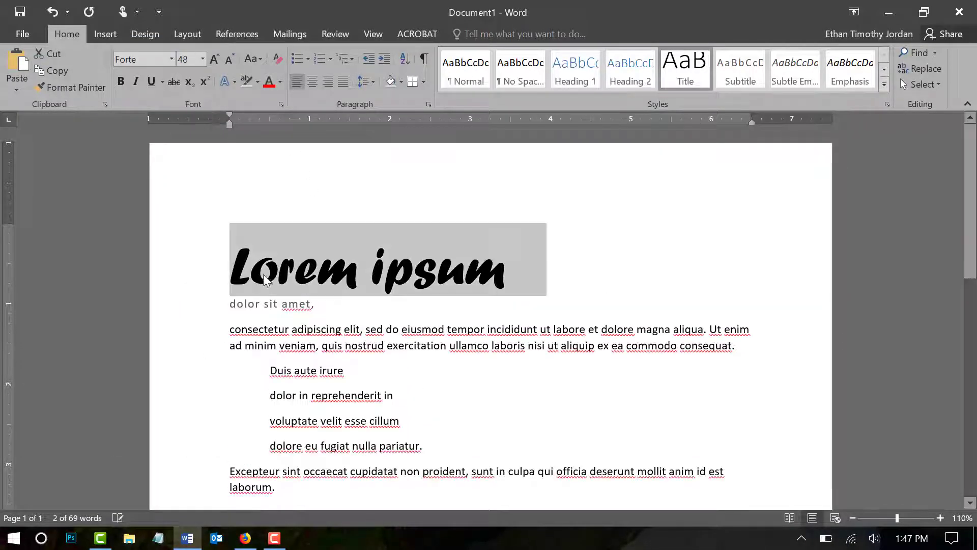
# Step: Update the Title style to match the formatting of the selected "Lorem ipsum" heading
pyautogui.rightClick(690, 73)
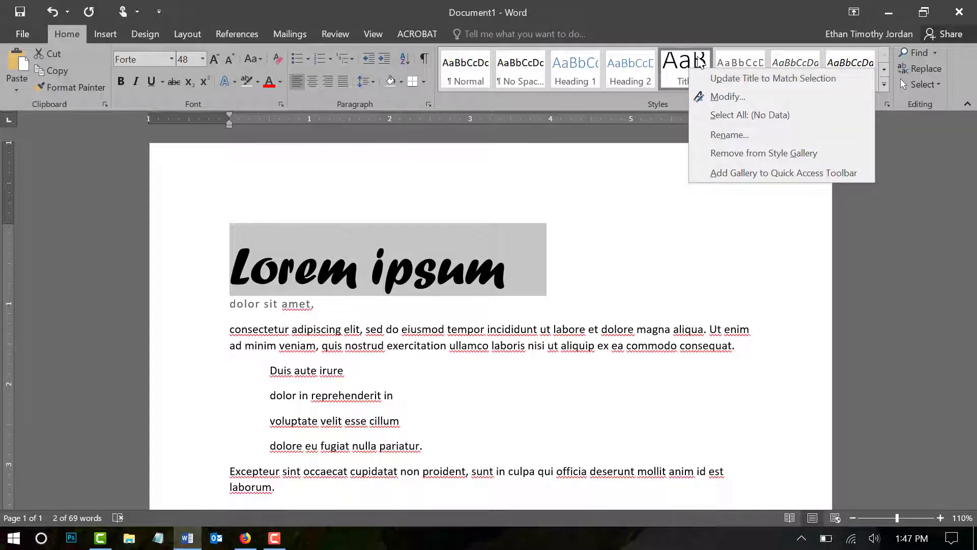
pyautogui.click(720, 78)
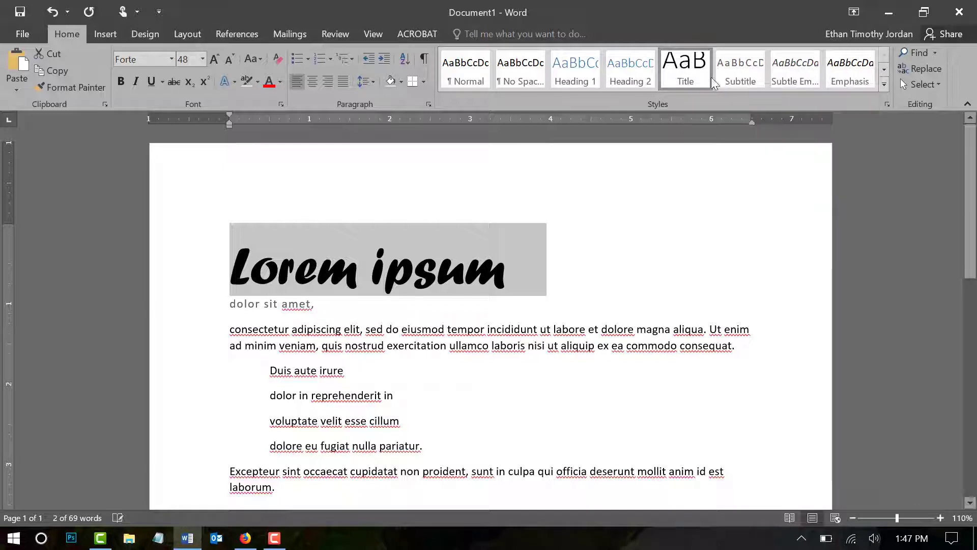
pyautogui.click(336, 398)
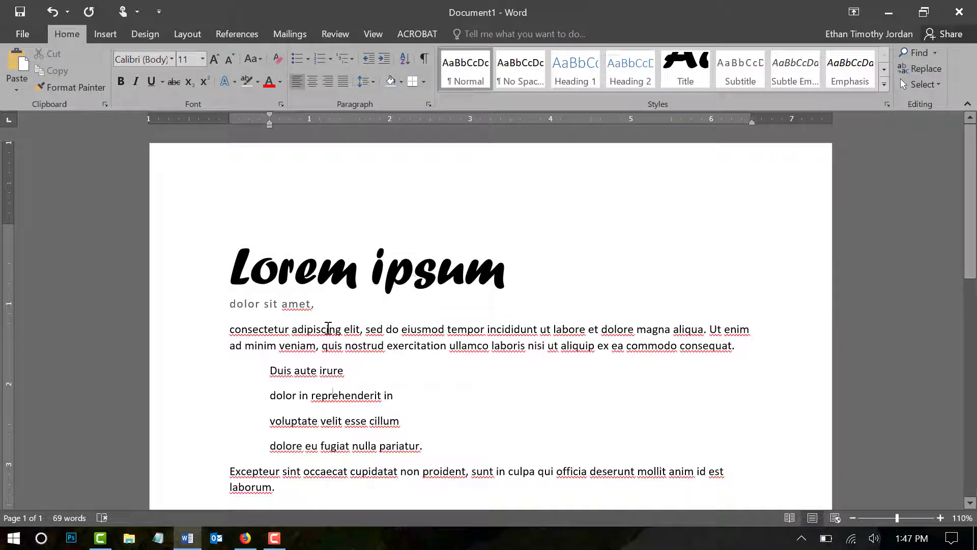
# Step: Try the updated Title style on the beginning of the "consectetur adipiscing" paragraph and undo it
pyautogui.click(233, 330)
pyautogui.keyDown('shift'); pyautogui.click(304, 329); pyautogui.keyUp('shift')
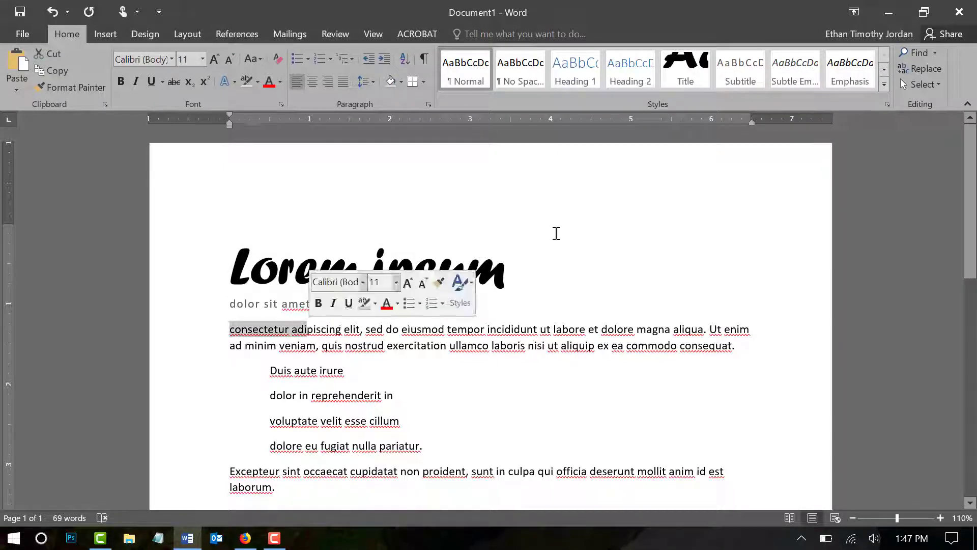
pyautogui.click(689, 78)
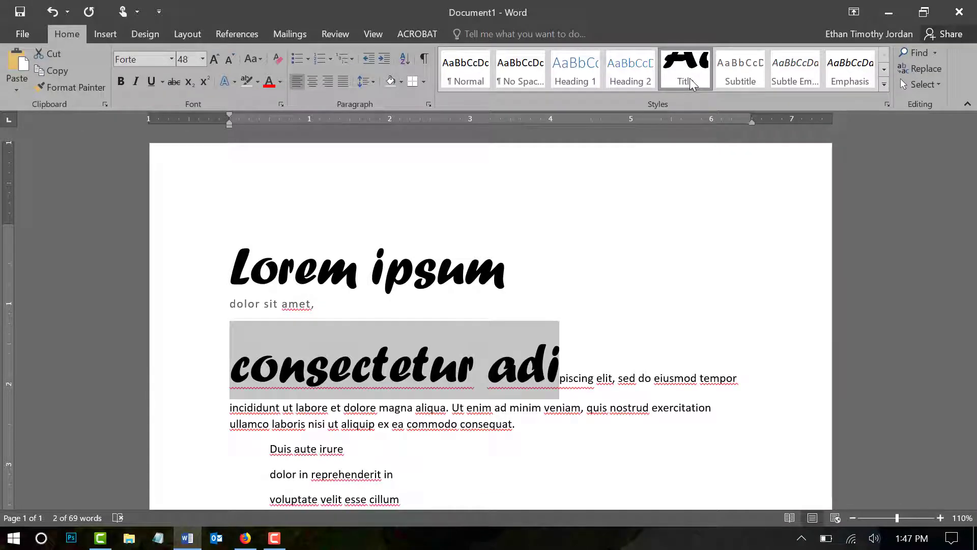
pyautogui.hotkey('ctrl', 'z')
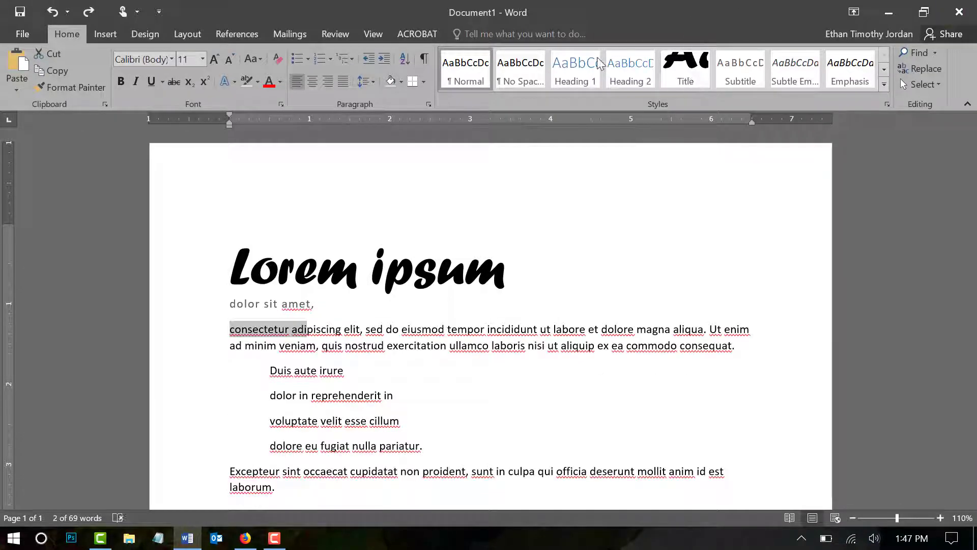
pyautogui.click(355, 328)
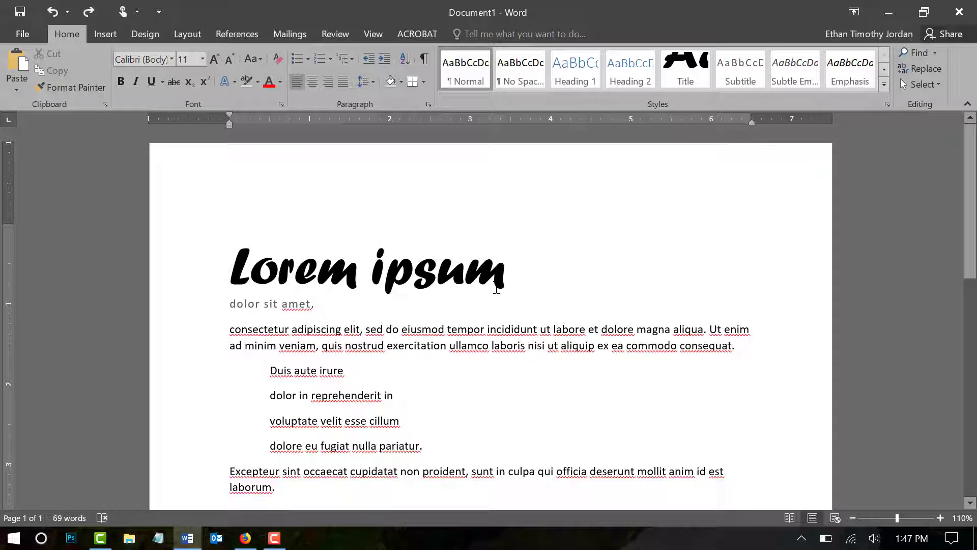
# Step: Turn the four indented lines from "Duis aute irure" to "dolore eu fugiat nulla pariatur." into a bulleted list
pyautogui.scroll(-3, 450, 305)
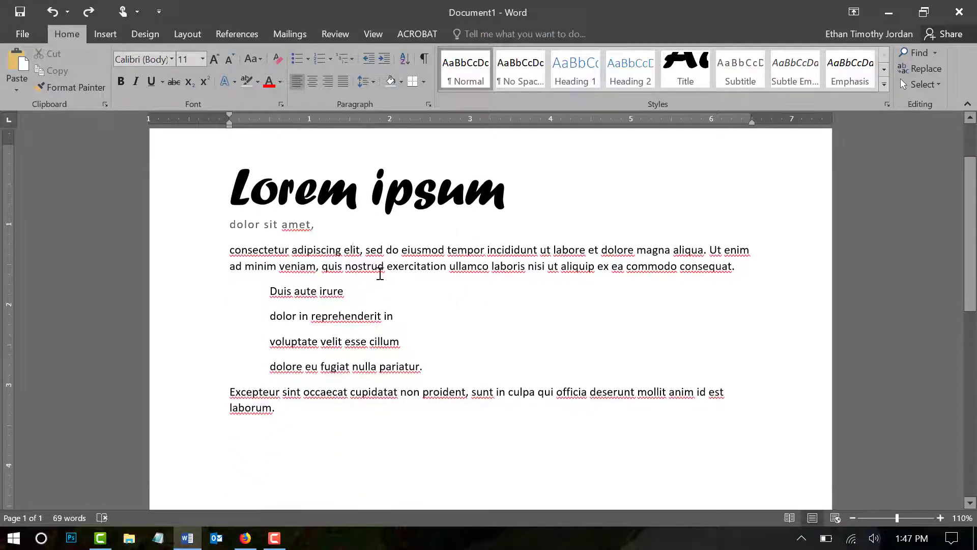
pyautogui.moveTo(229, 249); pyautogui.dragTo(739, 271)
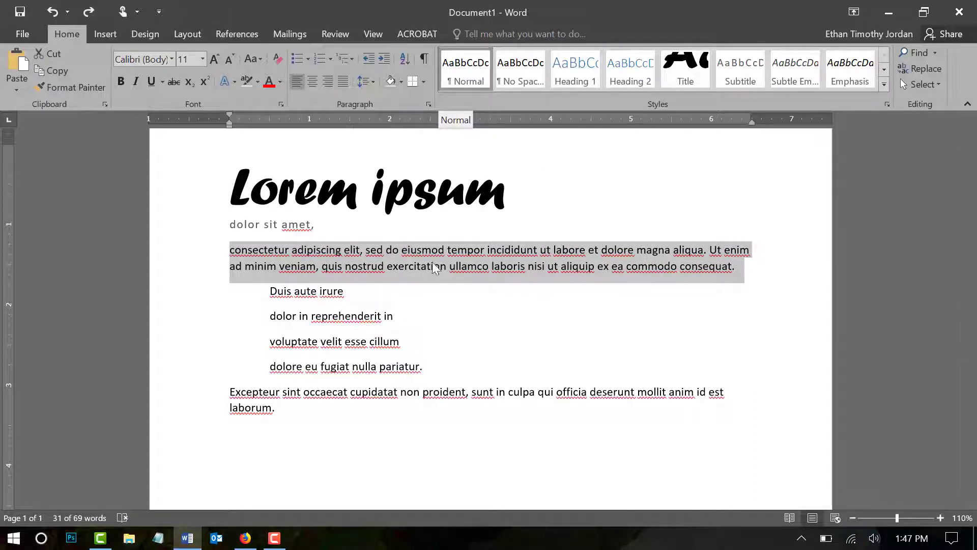
pyautogui.moveTo(266, 291); pyautogui.dragTo(427, 368)
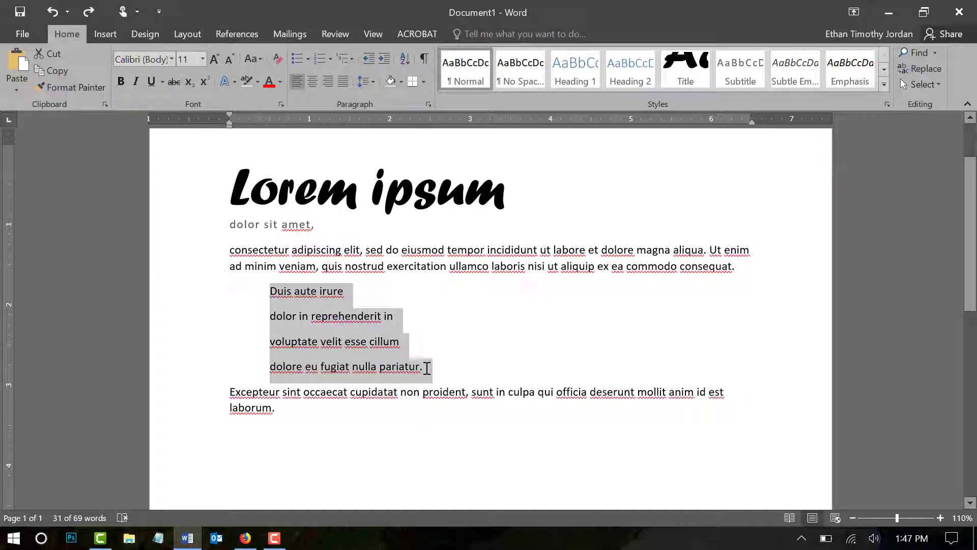
pyautogui.click(296, 58)
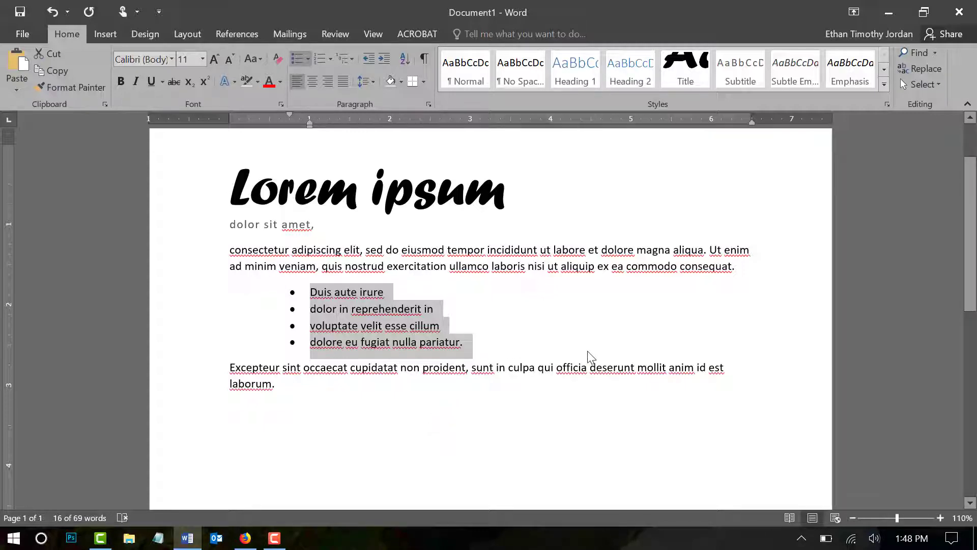
# Step: Insert the picture 1080p_wall.jpg from the Desktop folder at the end of the last bullet
pyautogui.click(492, 344)
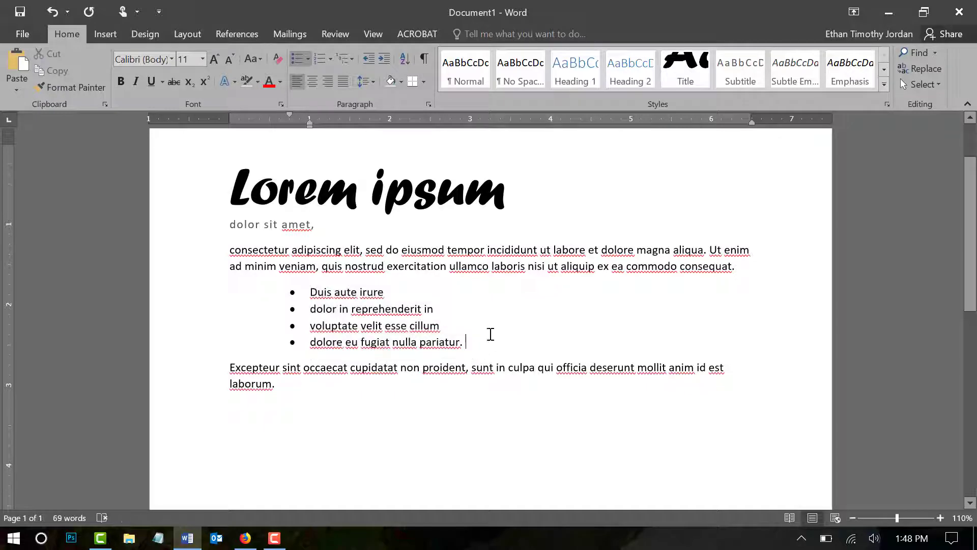
pyautogui.click(105, 35)
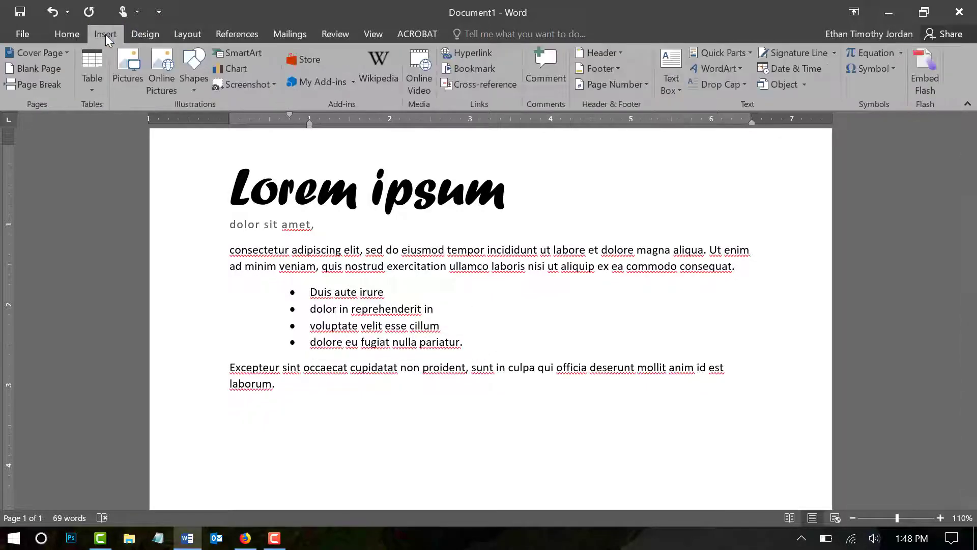
pyautogui.click(129, 66)
pyautogui.scroll(-1, 304, 134)
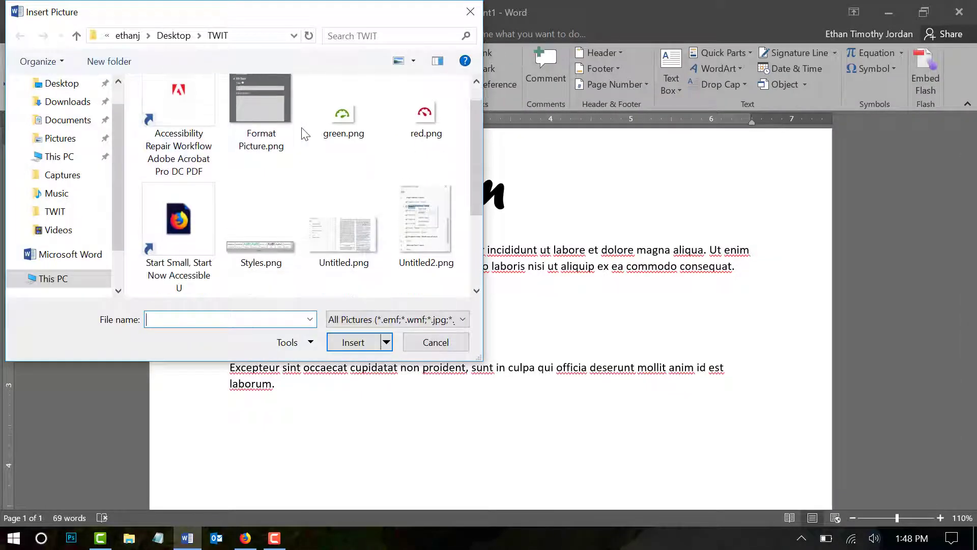
pyautogui.click(63, 83)
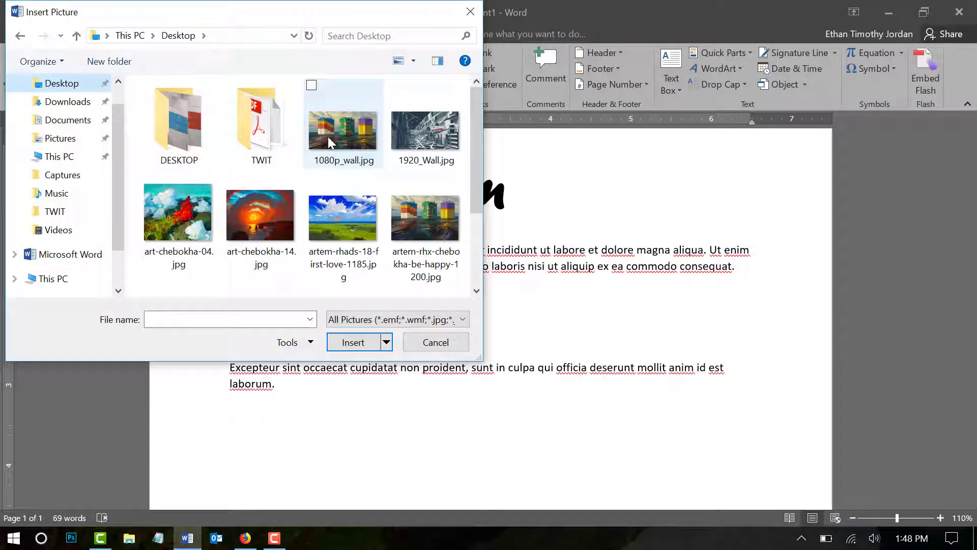
pyautogui.doubleClick(328, 136)
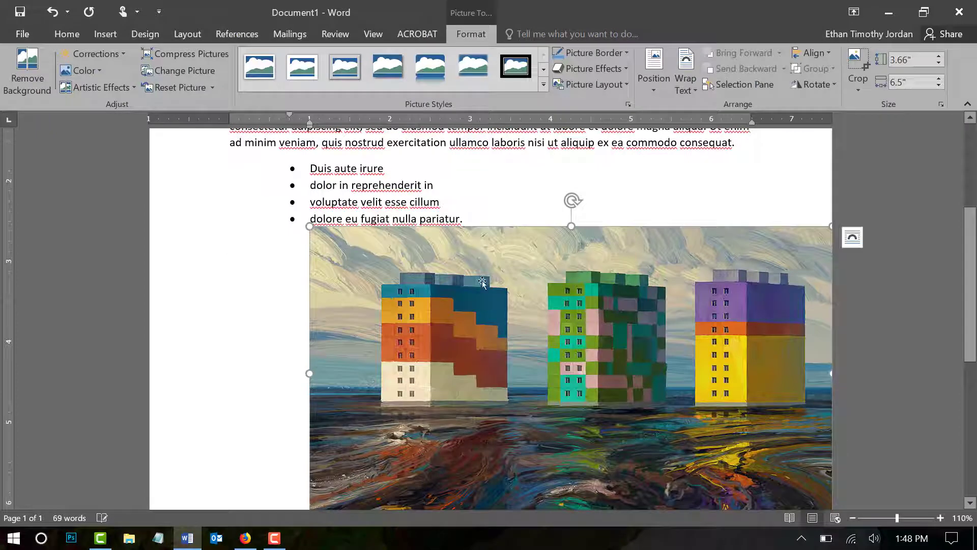
# Step: Set the inserted picture's text wrapping to Square
pyautogui.moveTo(560, 296); pyautogui.dragTo(433, 277)
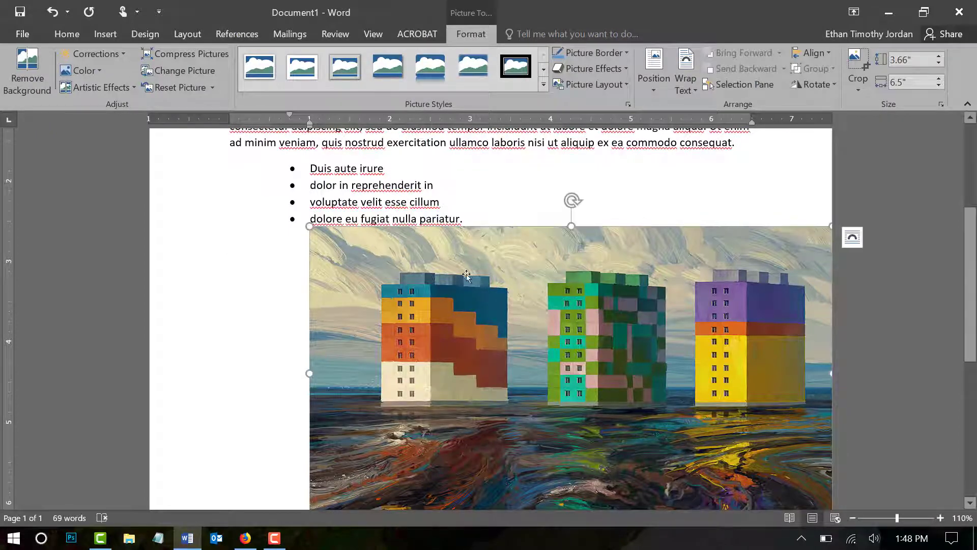
pyautogui.rightClick(467, 276)
pyautogui.moveTo(499, 475)
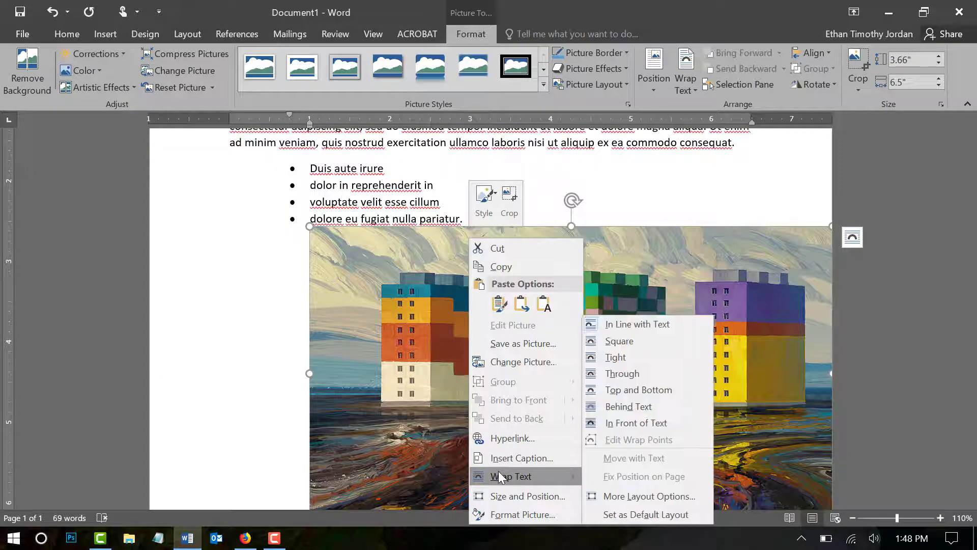
pyautogui.click(630, 340)
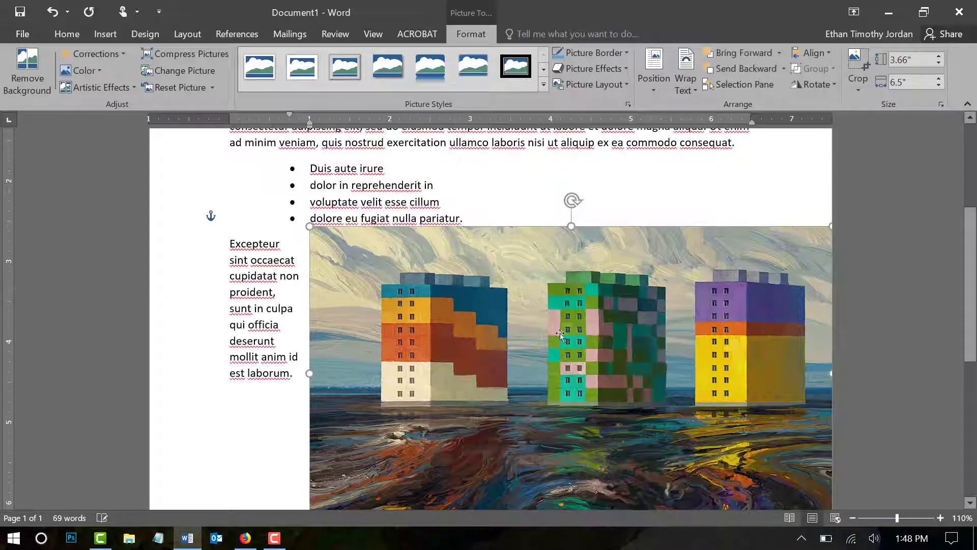
# Step: Move the picture between the "consectetur adipiscing" paragraph and the bulleted list, aligned with the page margins
pyautogui.moveTo(560, 333); pyautogui.dragTo(435, 266)
pyautogui.scroll(-3, 456, 306)
pyautogui.scroll(1, 456, 307)
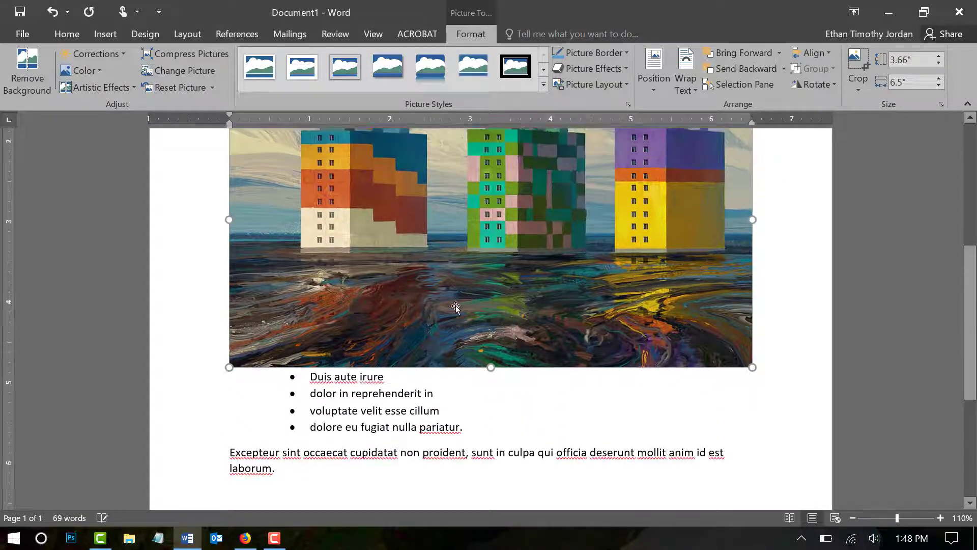
# Step: Open the picture's alt text settings in Format Picture and enter the title "Buildings"
pyautogui.scroll(5, 456, 307)
pyautogui.scroll(-2, 483, 380)
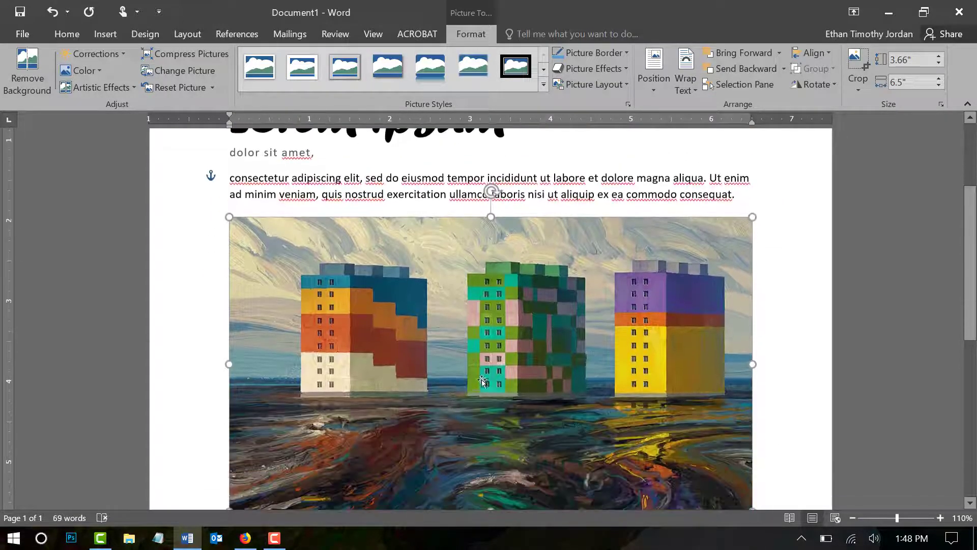
pyautogui.rightClick(489, 328)
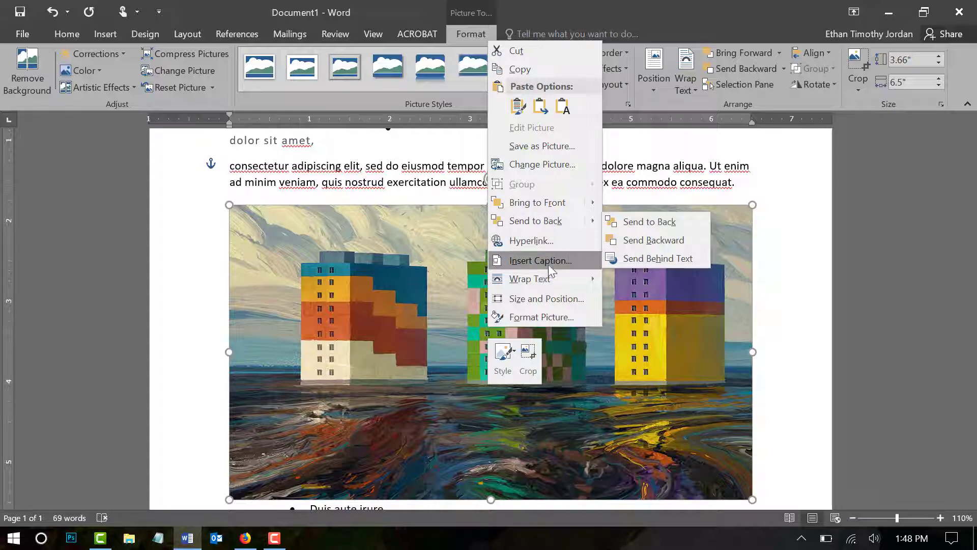
pyautogui.click(540, 317)
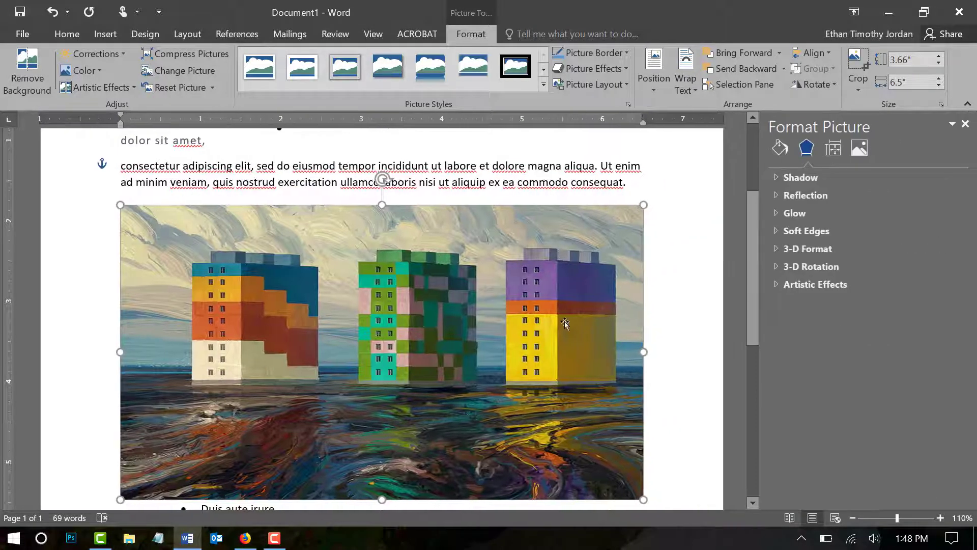
pyautogui.click(835, 149)
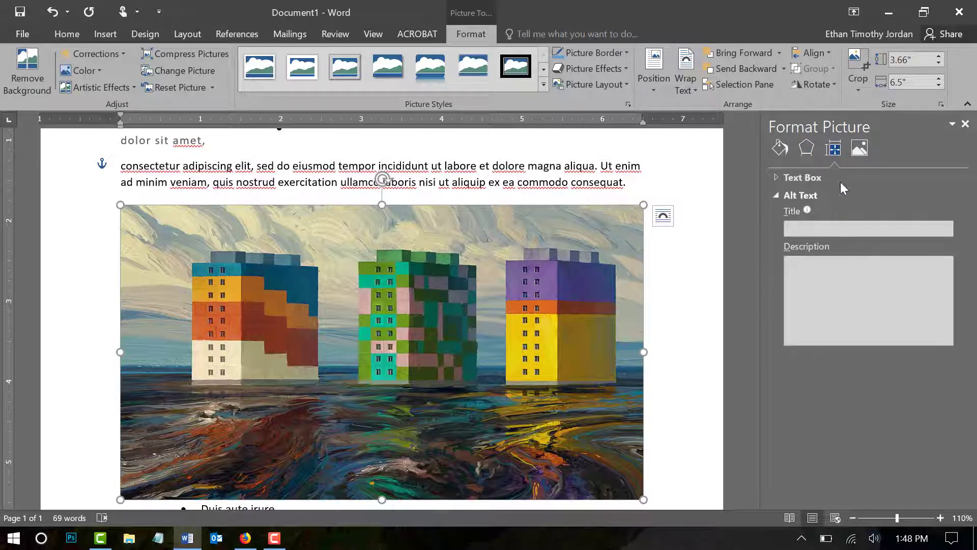
pyautogui.click(822, 227)
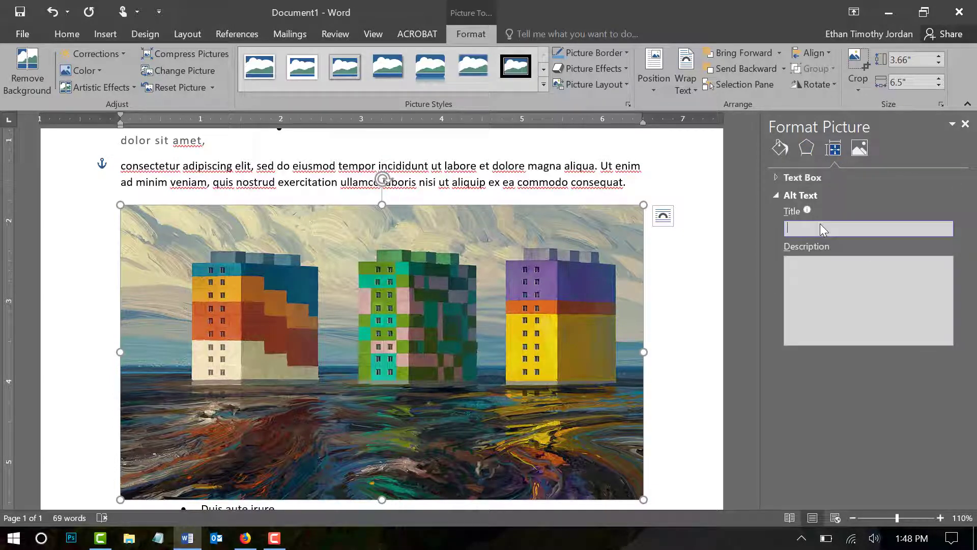
pyautogui.write('Buildings')
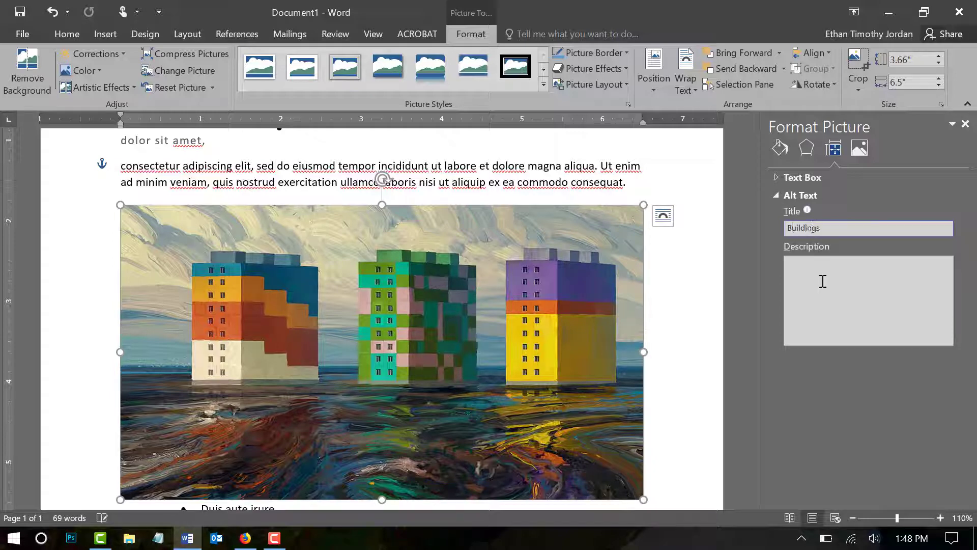
# Step: Enter "A painting of buildings." as the picture's alt text description and close the Format Picture settings
pyautogui.click(823, 281)
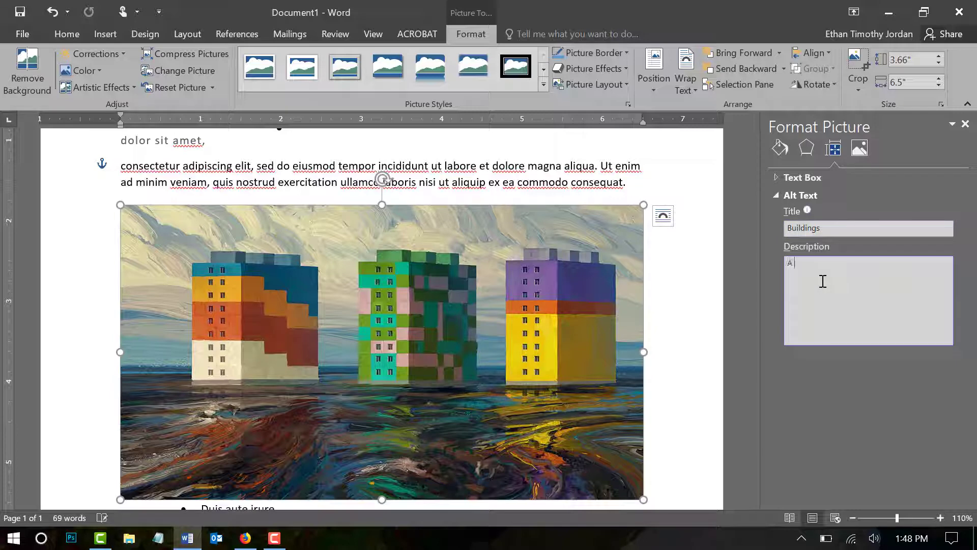
pyautogui.write('A painting of buildings.')
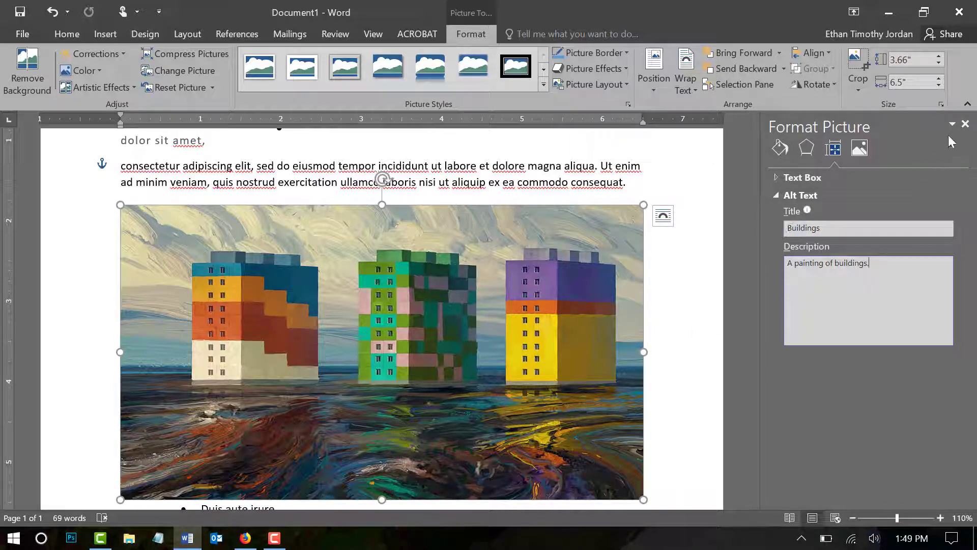
pyautogui.click(965, 124)
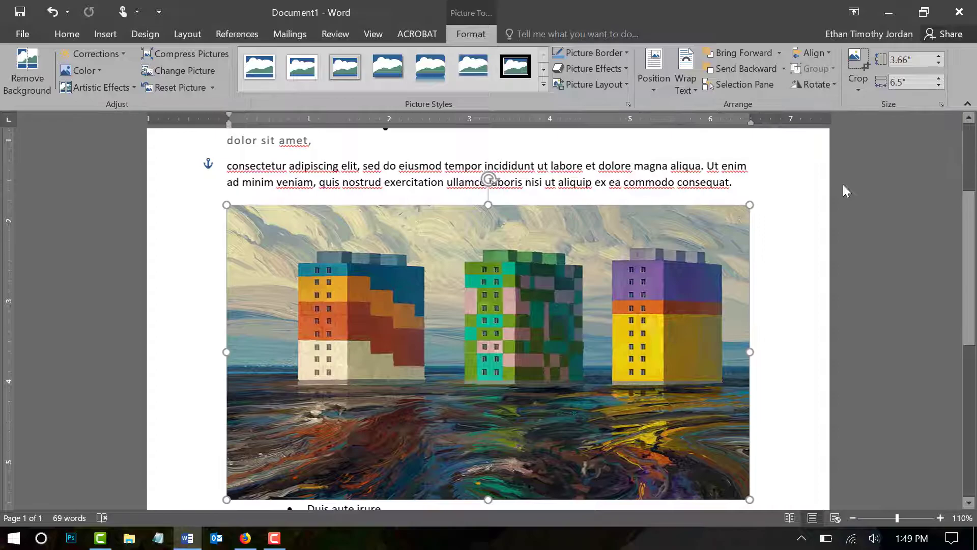
pyautogui.click(20, 12)
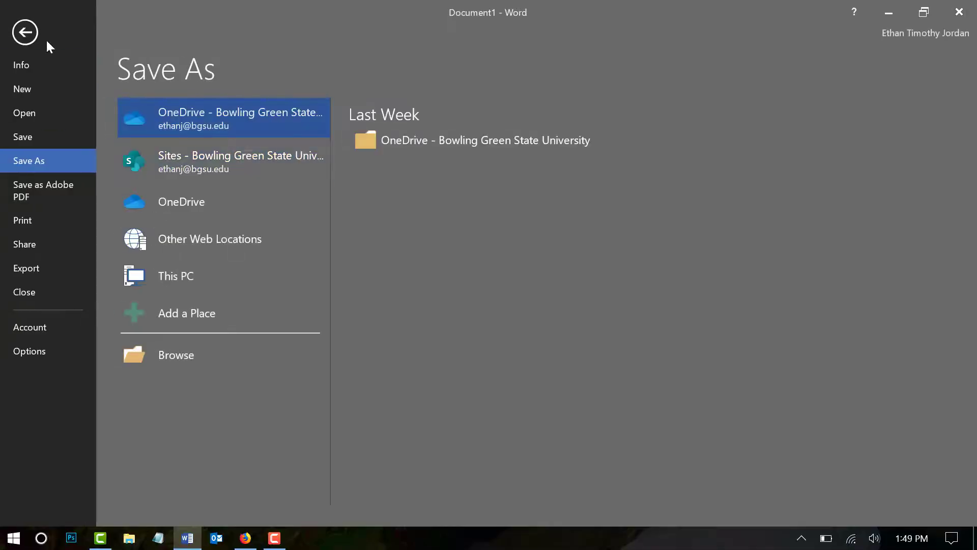
pyautogui.click(27, 34)
pyautogui.scroll(-5, 590, 349)
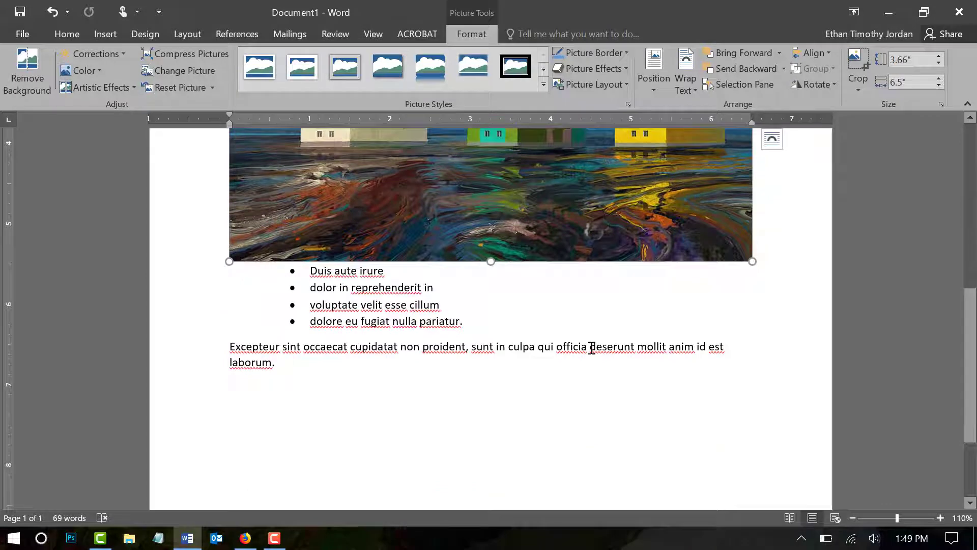
pyautogui.scroll(4, 489, 307)
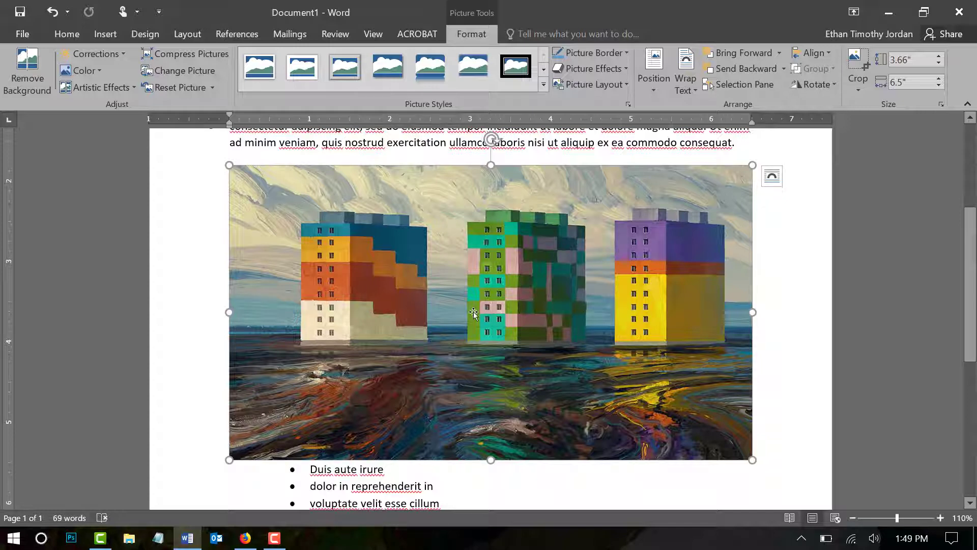
# Step: Make the words "Excepteur sint" bold at the start of the last paragraph
pyautogui.click(62, 35)
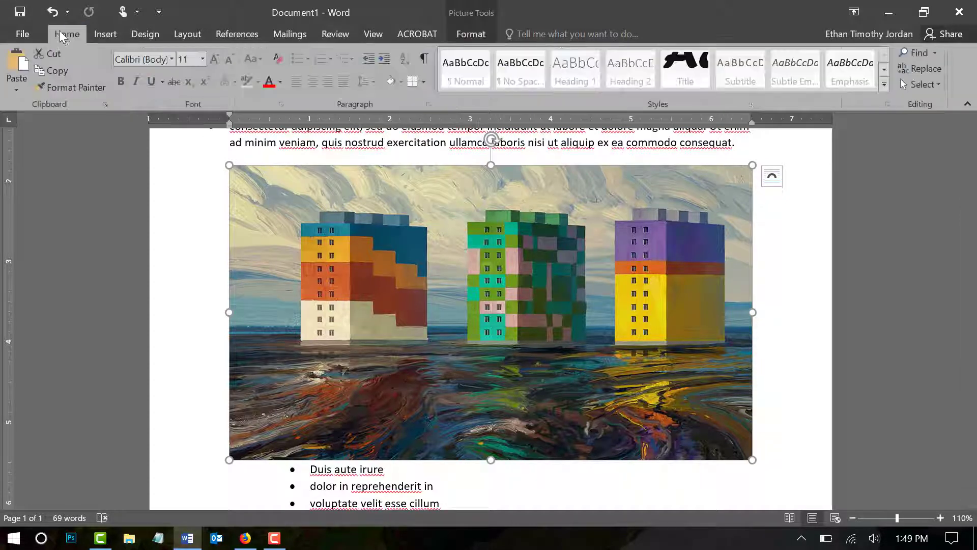
pyautogui.scroll(1, 365, 313)
pyautogui.scroll(-4, 367, 311)
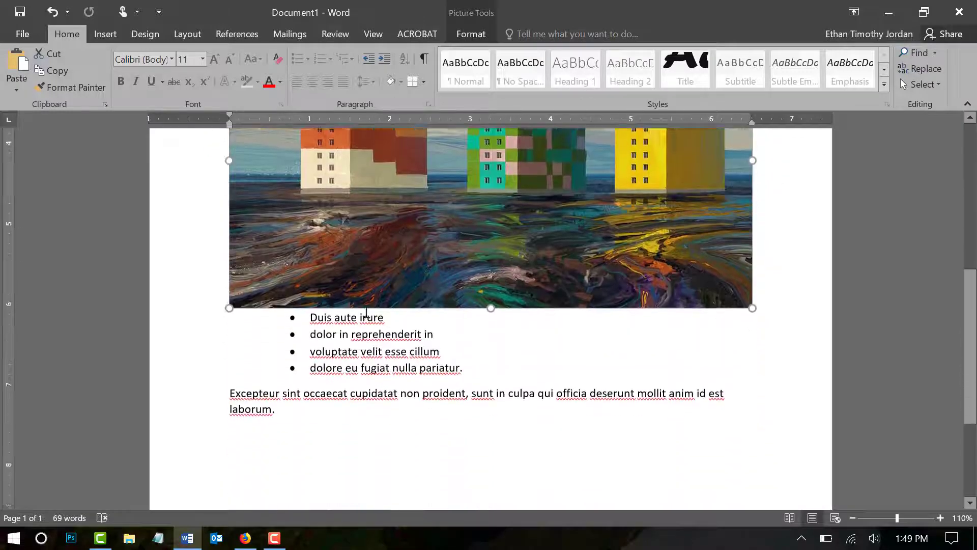
pyautogui.scroll(-2, 367, 311)
pyautogui.scroll(7, 366, 312)
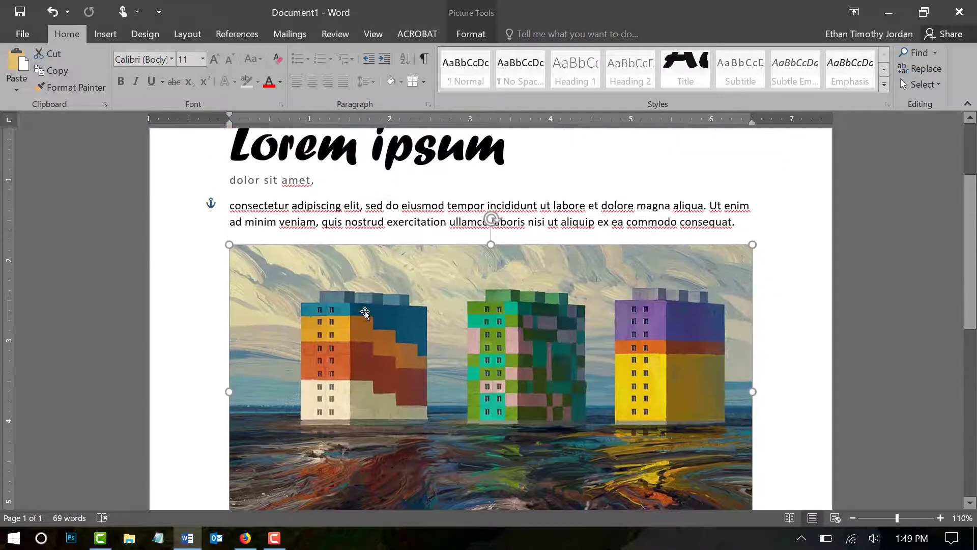
pyautogui.scroll(3, 365, 312)
pyautogui.scroll(-8, 537, 285)
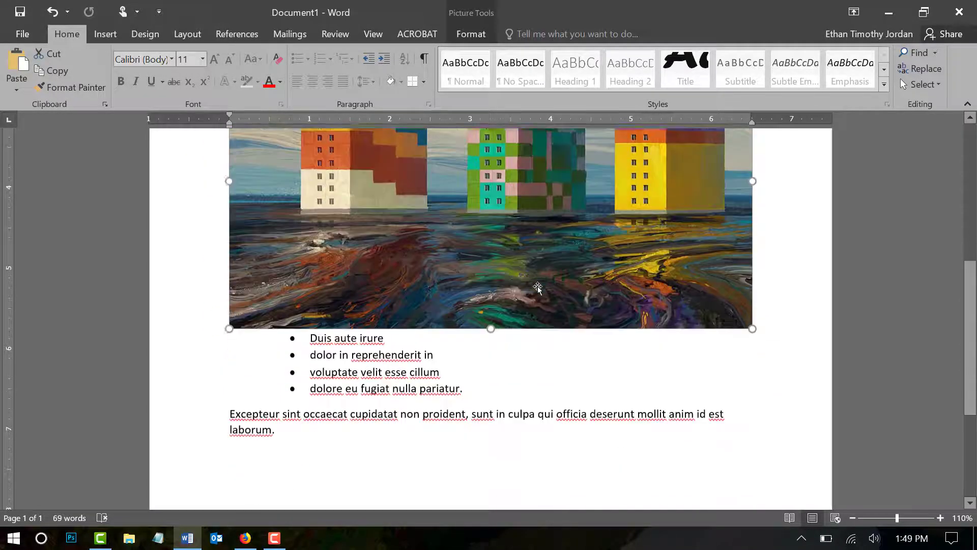
pyautogui.scroll(-1, 537, 288)
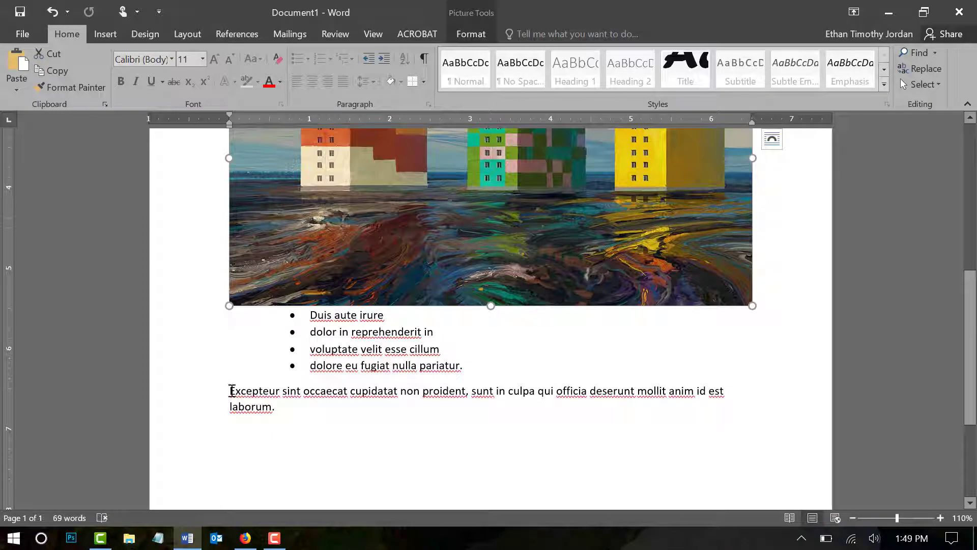
pyautogui.moveTo(228, 391); pyautogui.dragTo(304, 392)
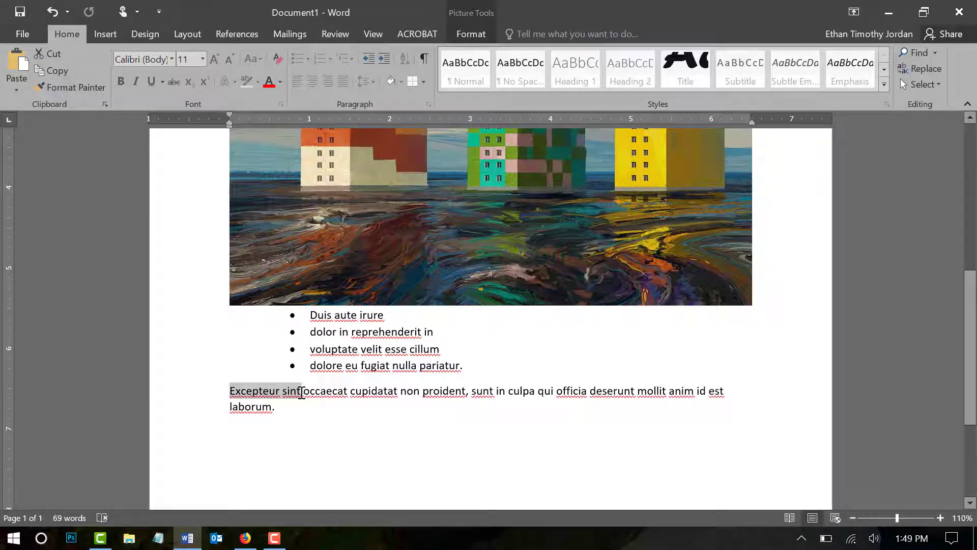
pyautogui.click(121, 81)
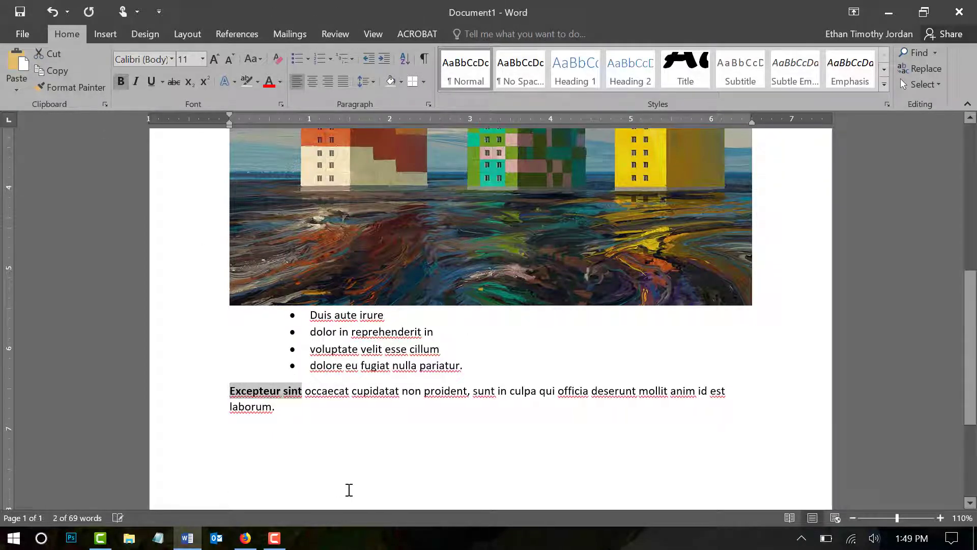
pyautogui.click(347, 405)
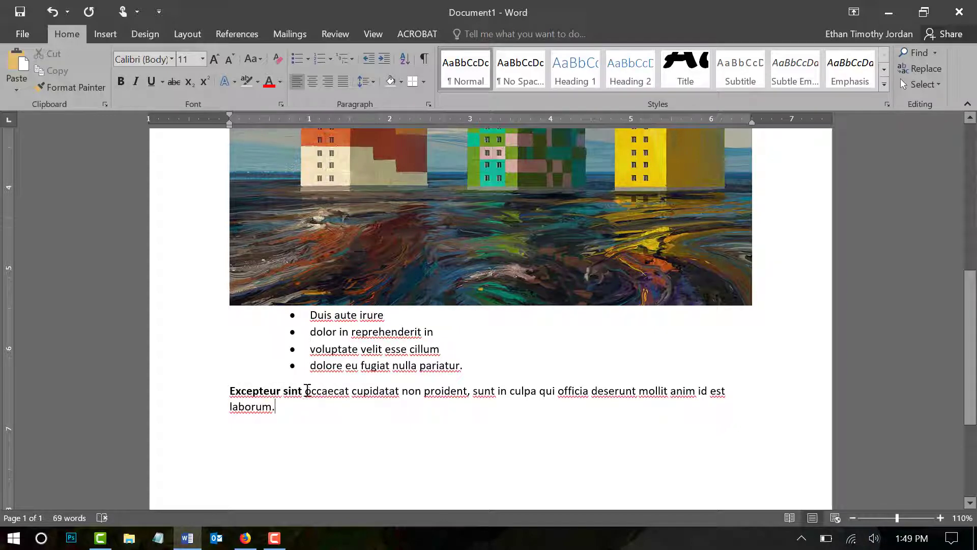
# Step: Set the font color of "occaecat cupidatat" in the last paragraph to a darker blue theme color
pyautogui.moveTo(342, 392); pyautogui.dragTo(384, 395)
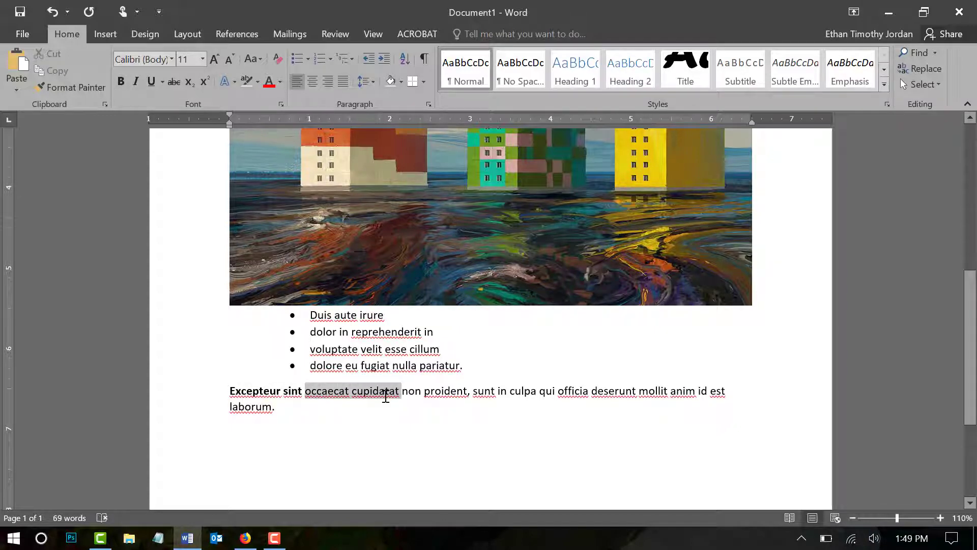
pyautogui.click(280, 82)
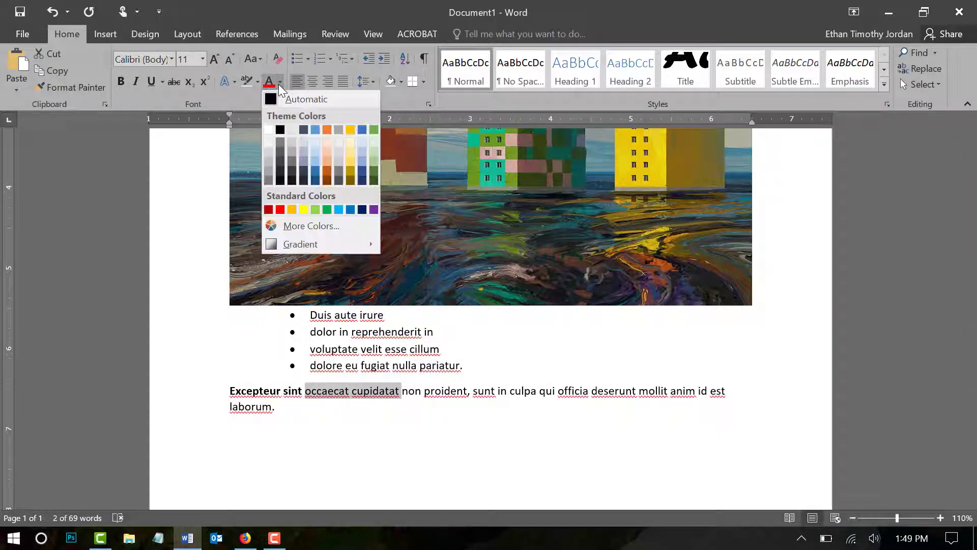
pyautogui.click(315, 173)
pyautogui.click(338, 404)
# Step: Enlarge "occaecat cupidatat" to font size 14 and shrink it back to 11
pyautogui.moveTo(399, 395); pyautogui.dragTo(306, 393)
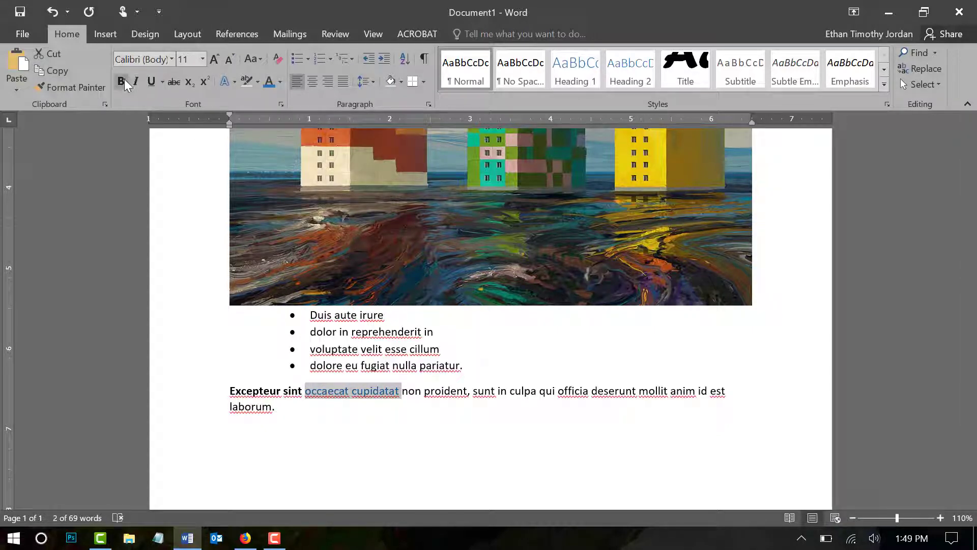
pyautogui.click(216, 59)
pyautogui.click(216, 59)
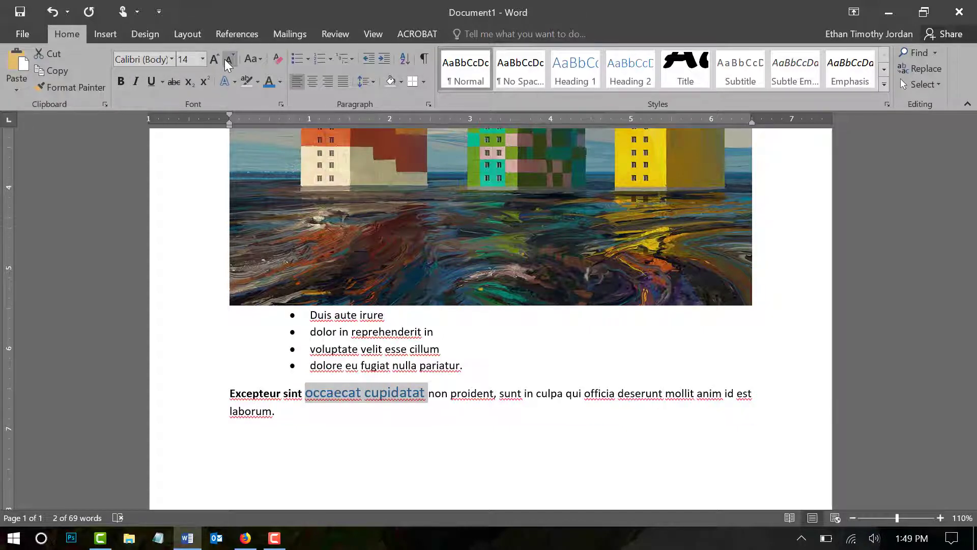
pyautogui.click(229, 60)
pyautogui.click(228, 60)
# Step: Highlight "occaecat cupidatat" in yellow and change the highlight to dark gray
pyautogui.click(258, 83)
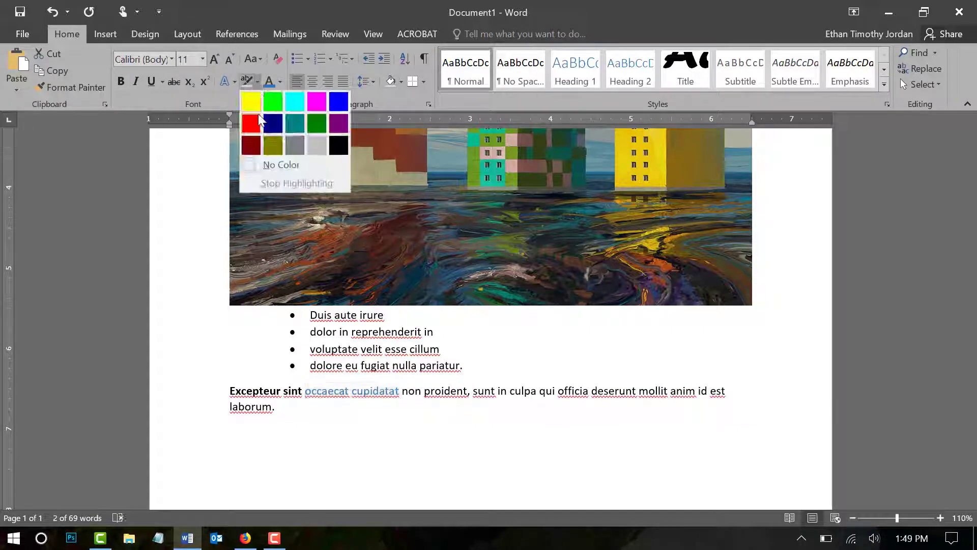
pyautogui.click(252, 101)
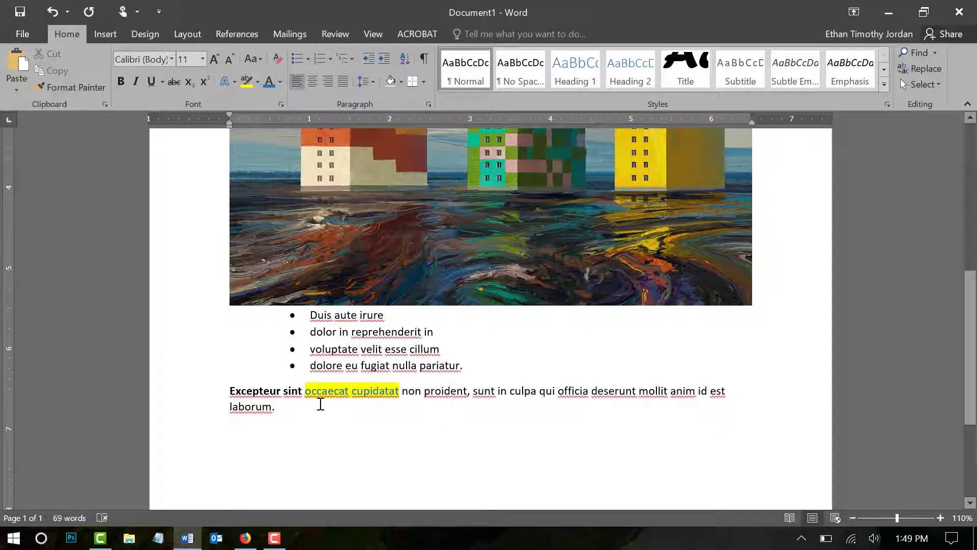
pyautogui.moveTo(306, 392); pyautogui.dragTo(400, 392)
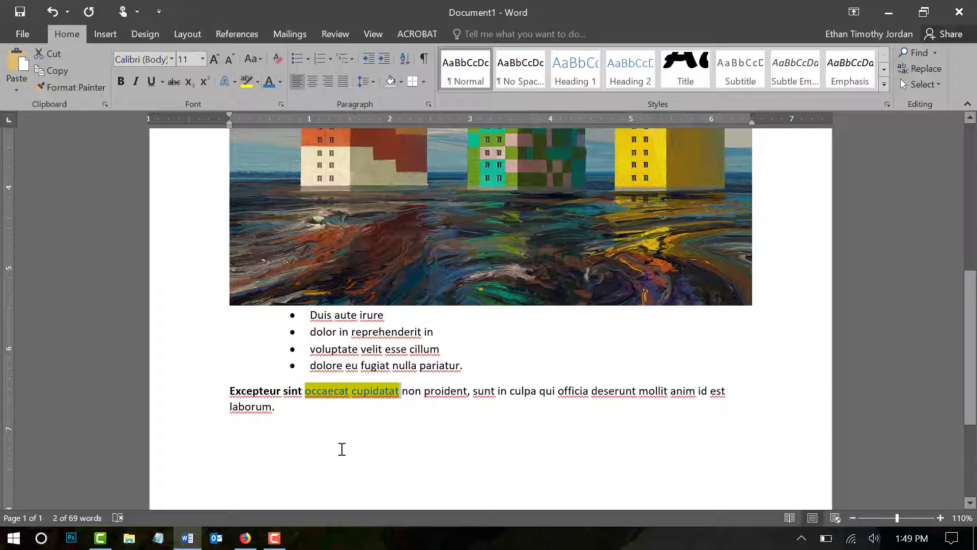
pyautogui.click(258, 81)
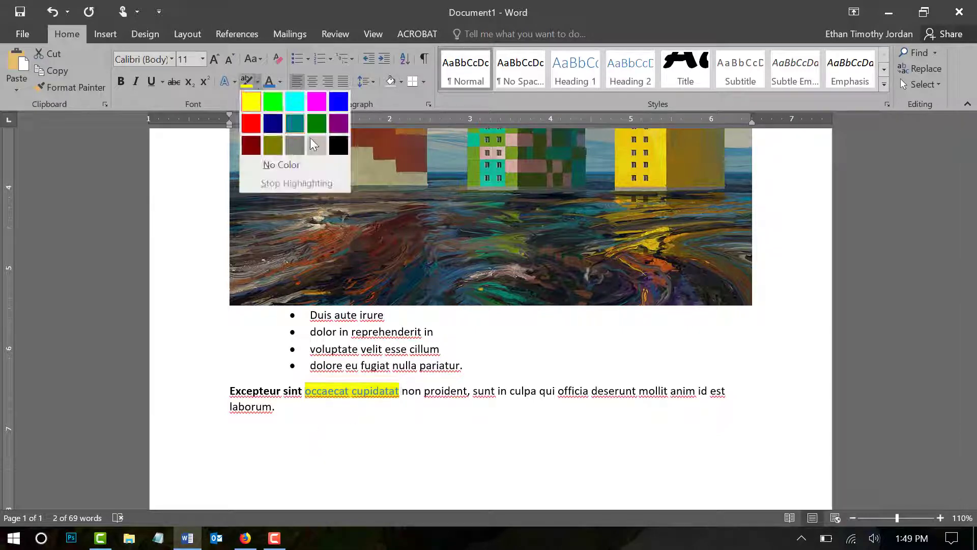
pyautogui.click(299, 146)
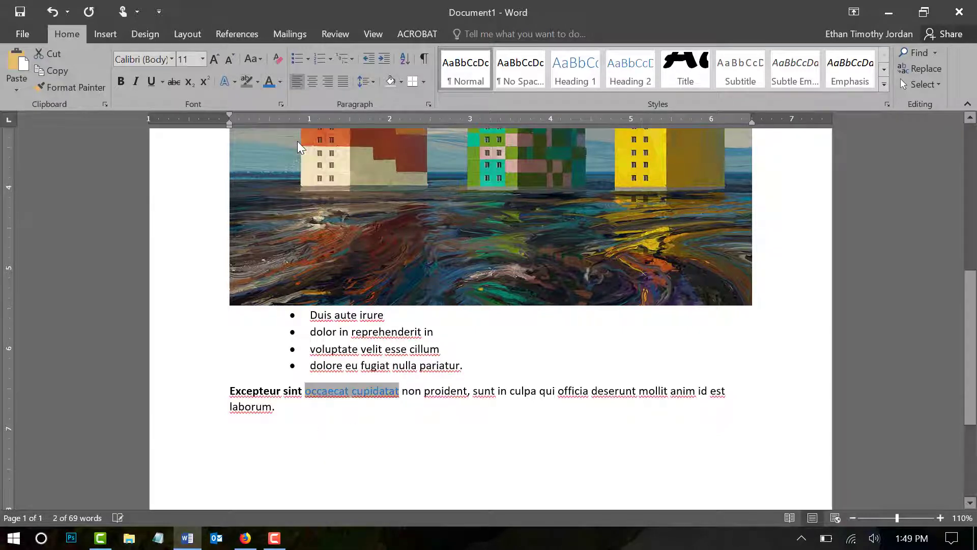
# Step: Change the text highlight color of "occaecat cupidatat" to red
pyautogui.click(258, 81)
pyautogui.click(256, 125)
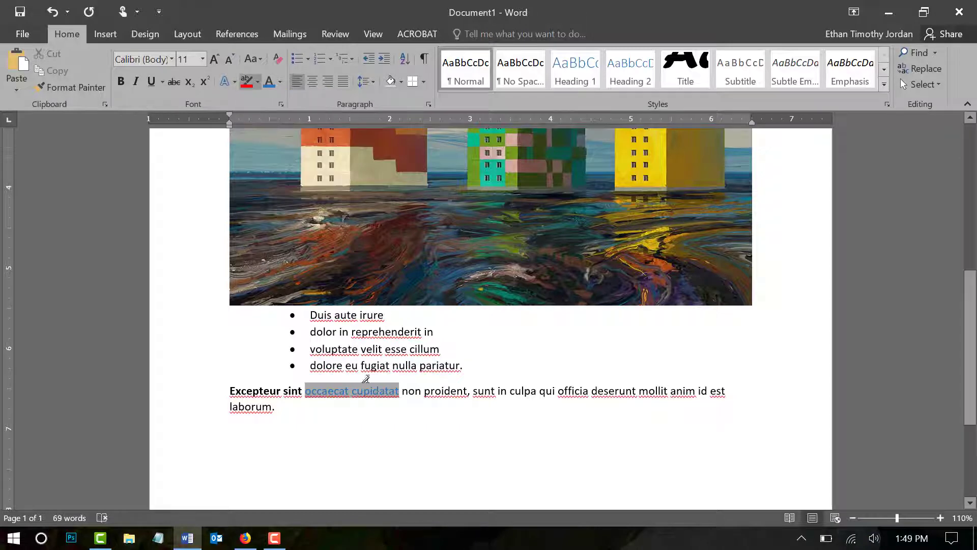
pyautogui.click(247, 81)
pyautogui.moveTo(400, 392); pyautogui.dragTo(305, 392)
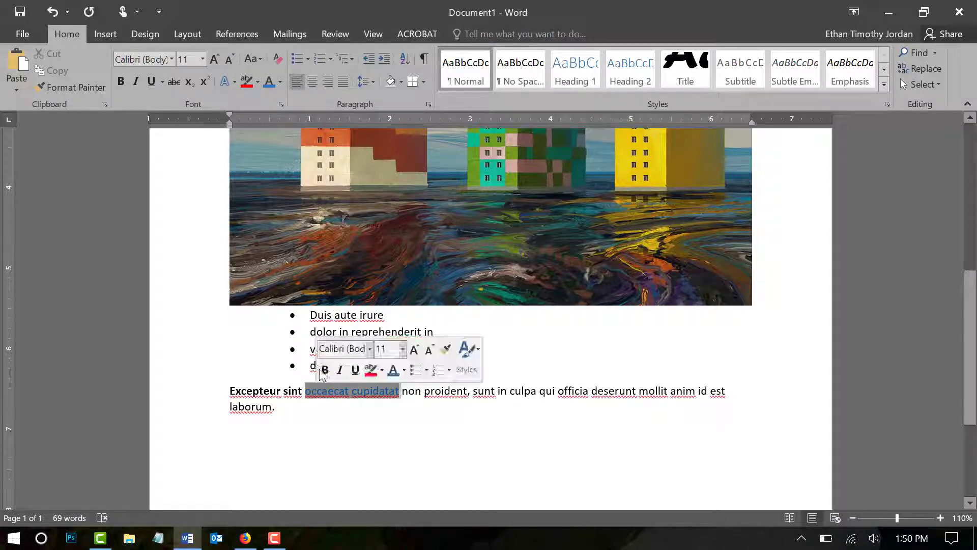
pyautogui.click(248, 83)
pyautogui.click(406, 360)
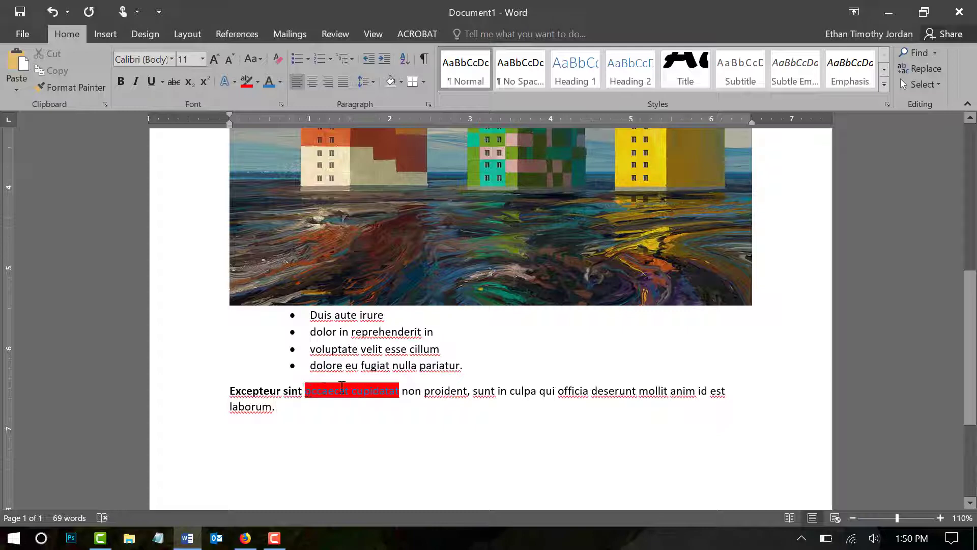
# Step: Replace the red highlight on "occaecat cupidatat" with dark gray and reselect the two words
pyautogui.moveTo(306, 390); pyautogui.dragTo(399, 391)
pyautogui.click(257, 83)
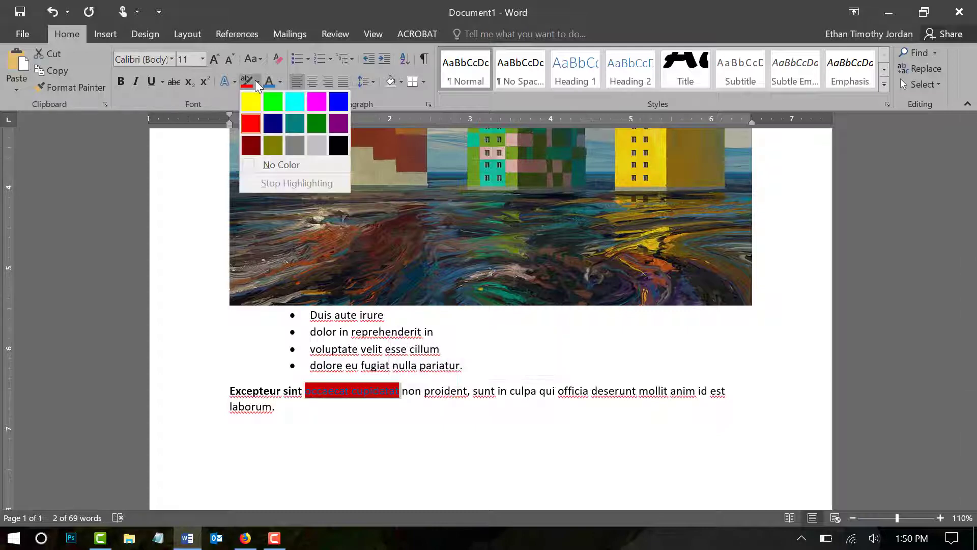
pyautogui.click(292, 164)
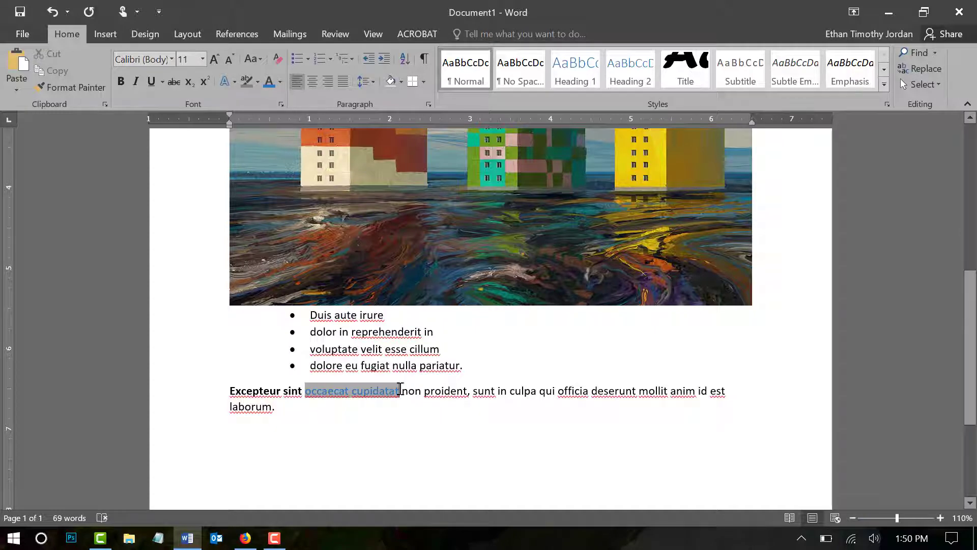
pyautogui.moveTo(400, 390); pyautogui.dragTo(305, 390)
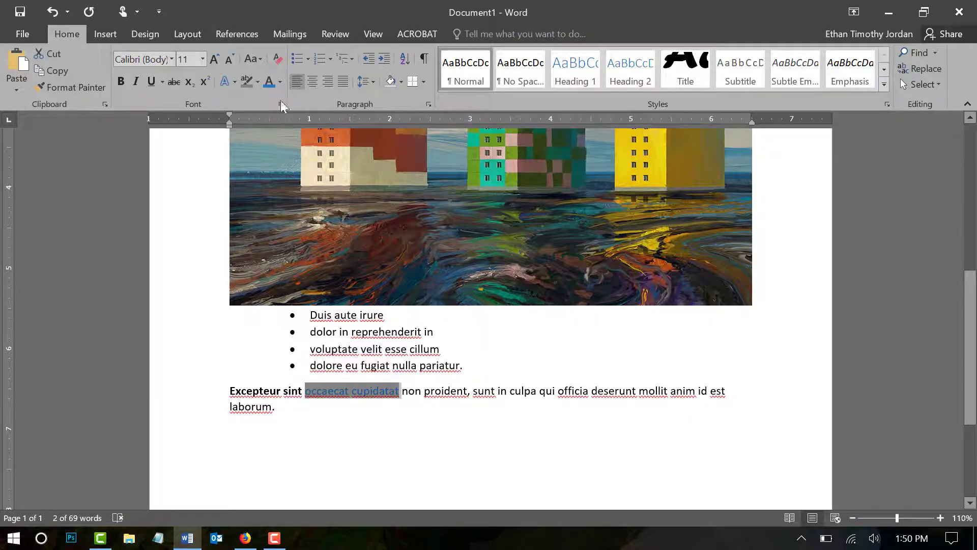
# Step: Set the font color of "occaecat cupidatat" to standard red and deselect the words
pyautogui.click(280, 81)
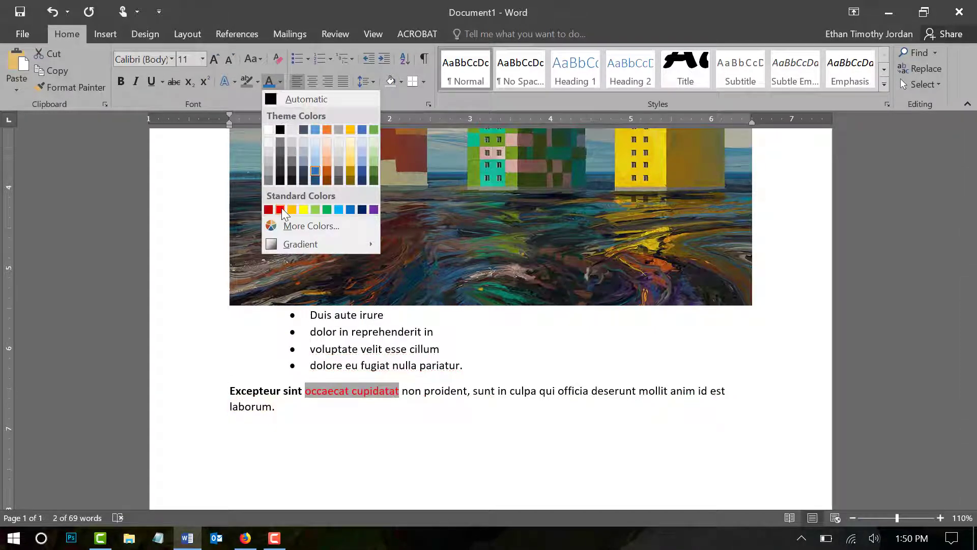
pyautogui.click(281, 209)
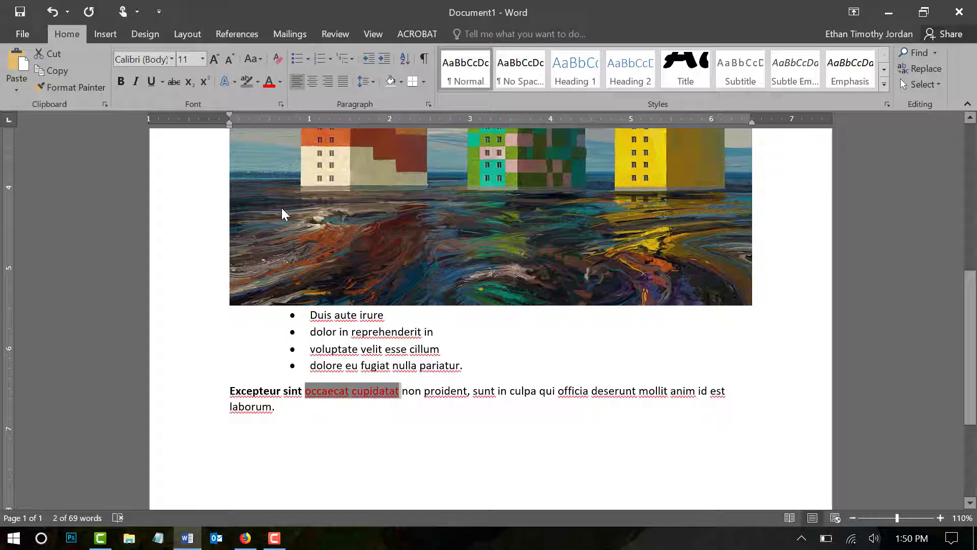
pyautogui.click(422, 431)
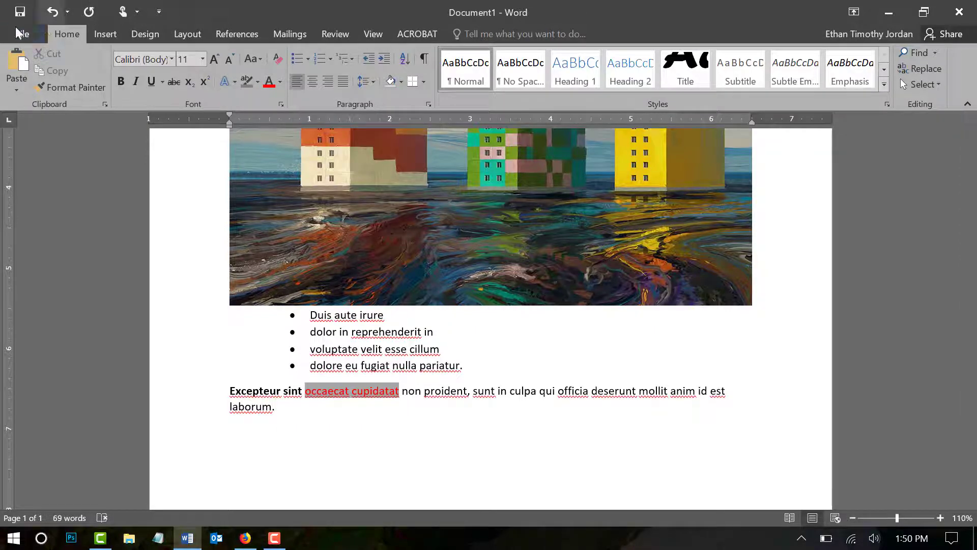
# Step: Save the document as Lorem ipsum.docx in Documents and export it as Lorem ipsum.pdf in the same folder
pyautogui.click(19, 12)
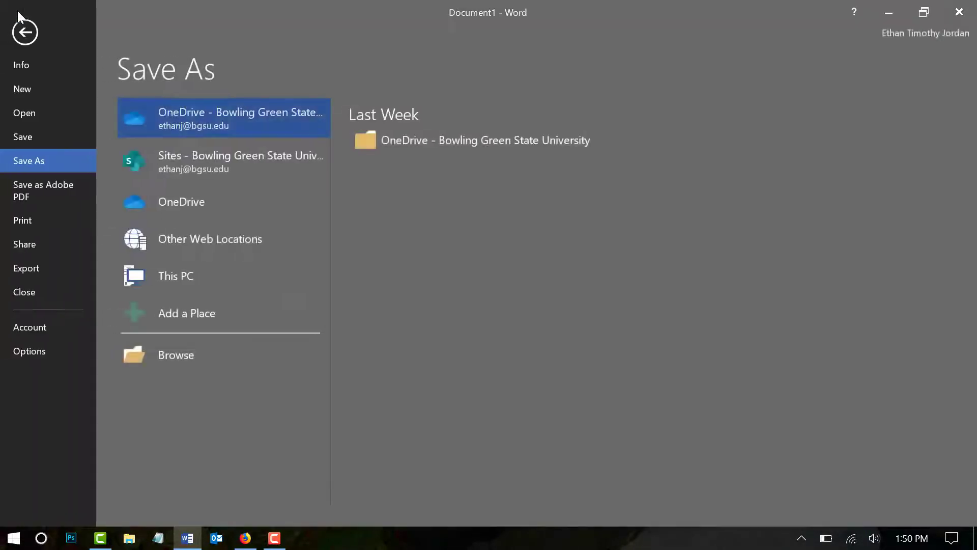
pyautogui.click(34, 187)
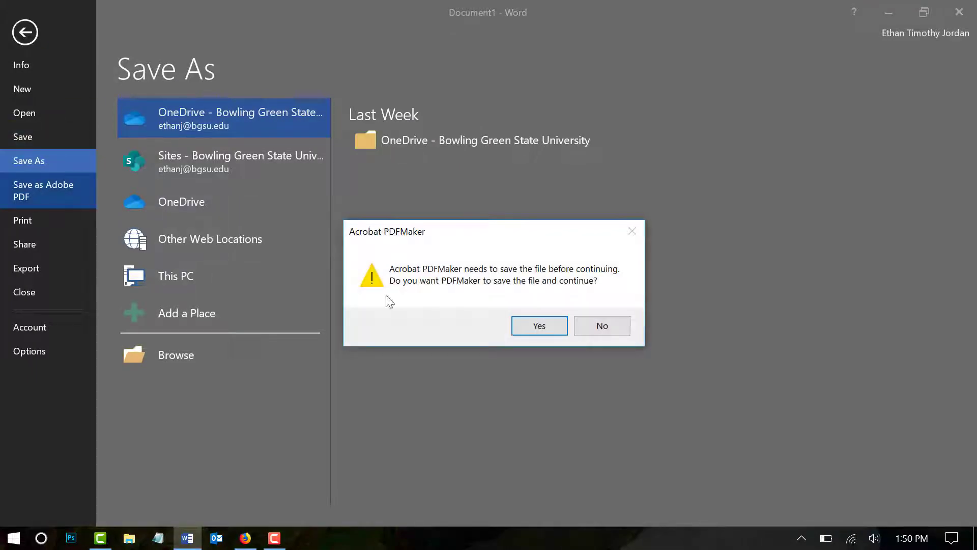
pyautogui.click(529, 326)
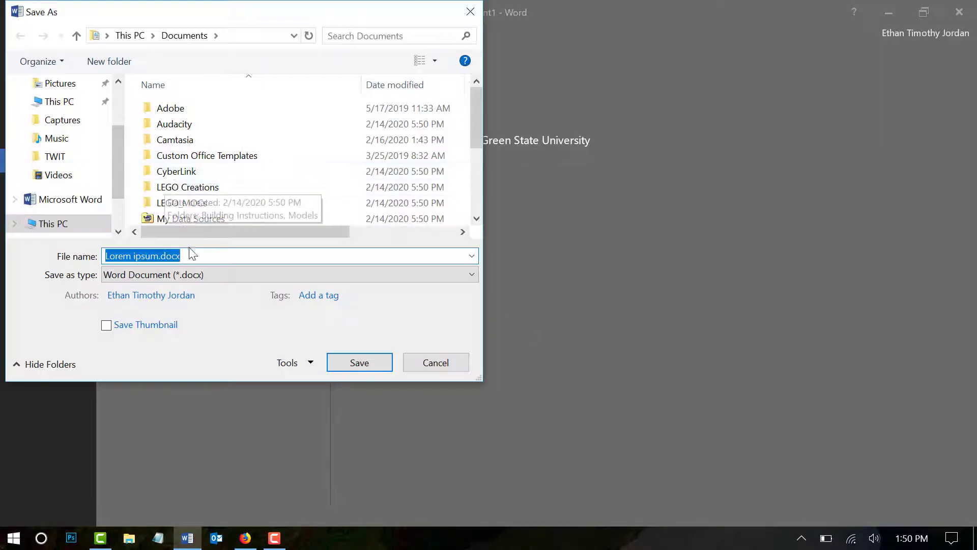
pyautogui.click(369, 358)
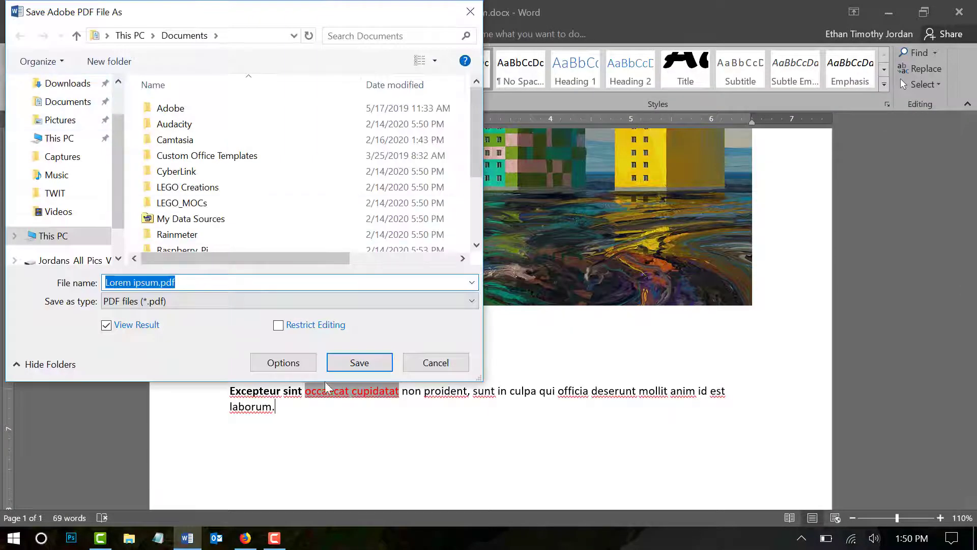
pyautogui.click(358, 361)
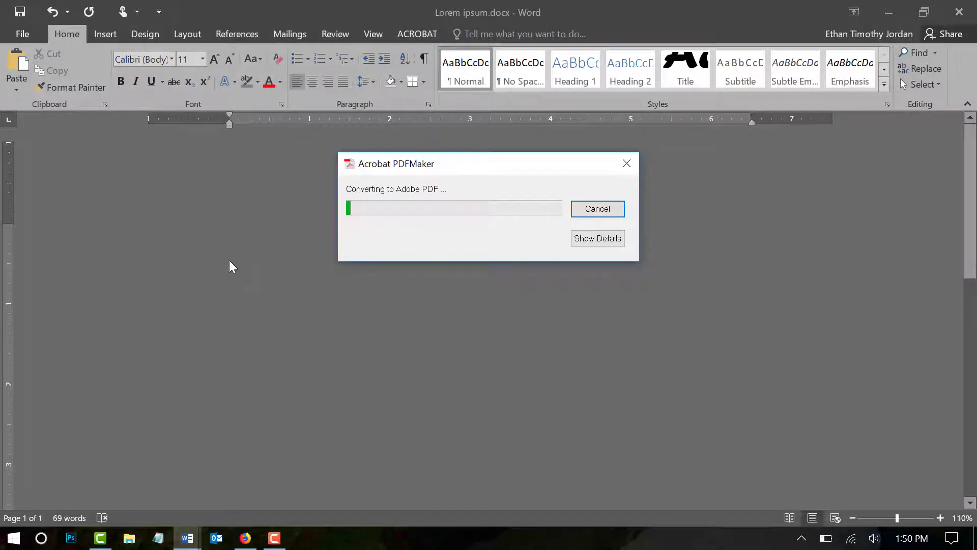
# Step: Examine the list and closing paragraph in the exported PDF, including whether their text is selectable, and close Acrobat
pyautogui.scroll(-10, 305, 246)
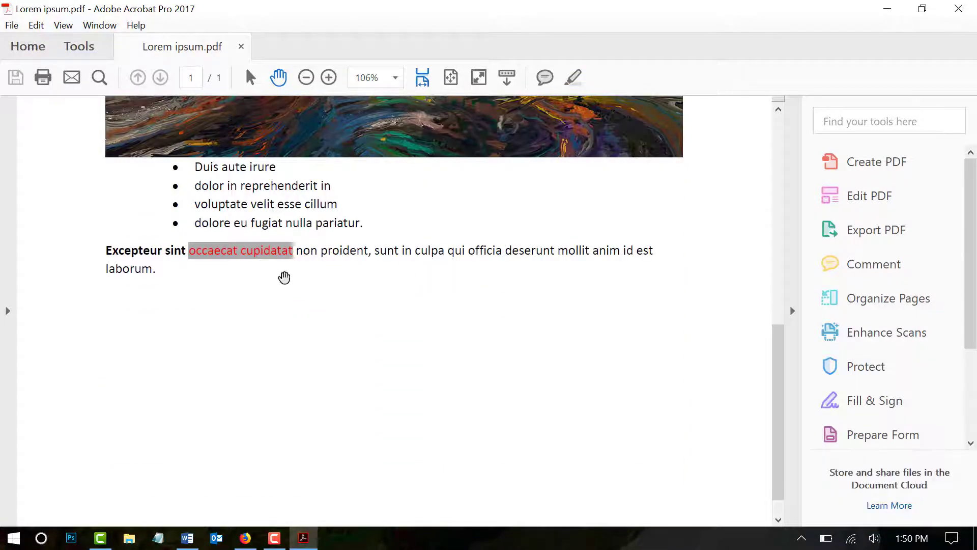
pyautogui.moveTo(218, 190); pyautogui.dragTo(317, 250)
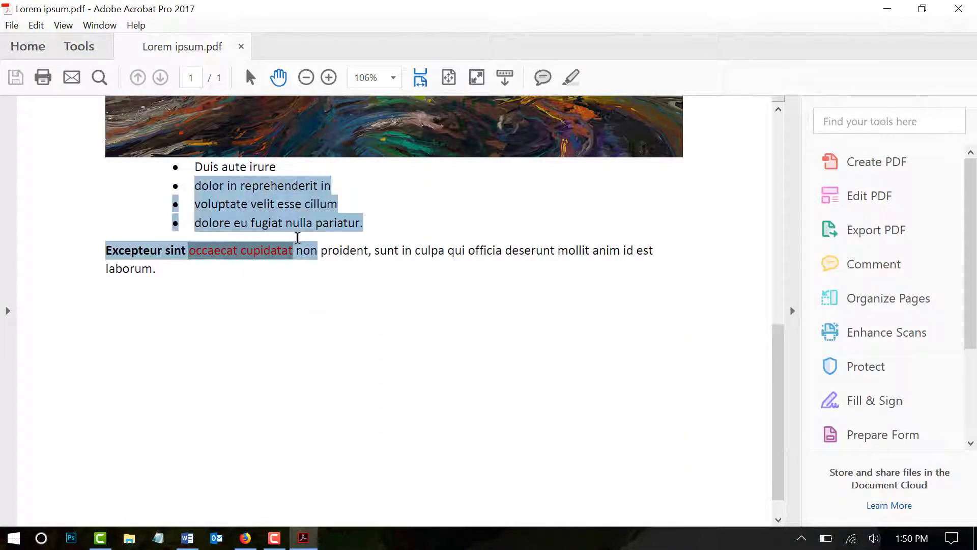
pyautogui.click(957, 6)
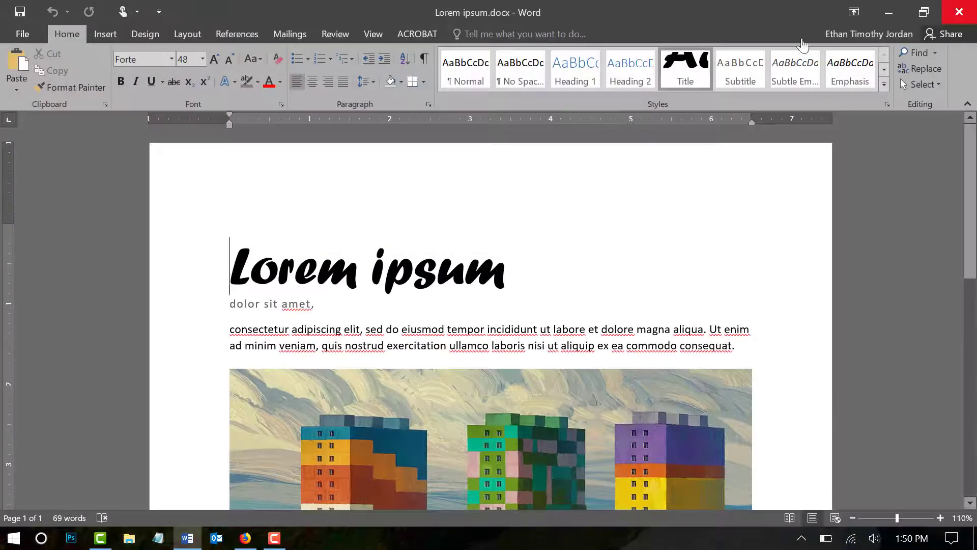
pyautogui.click(23, 34)
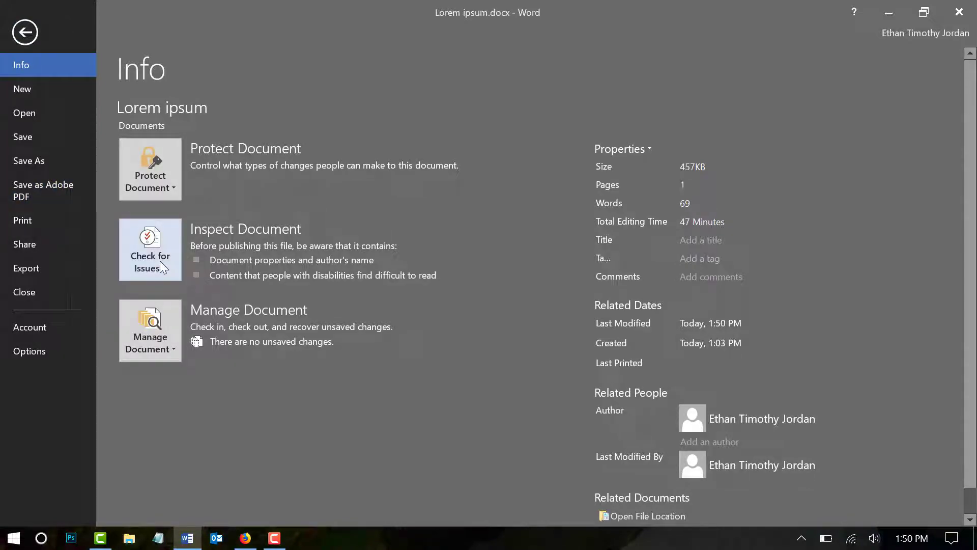
pyautogui.click(25, 32)
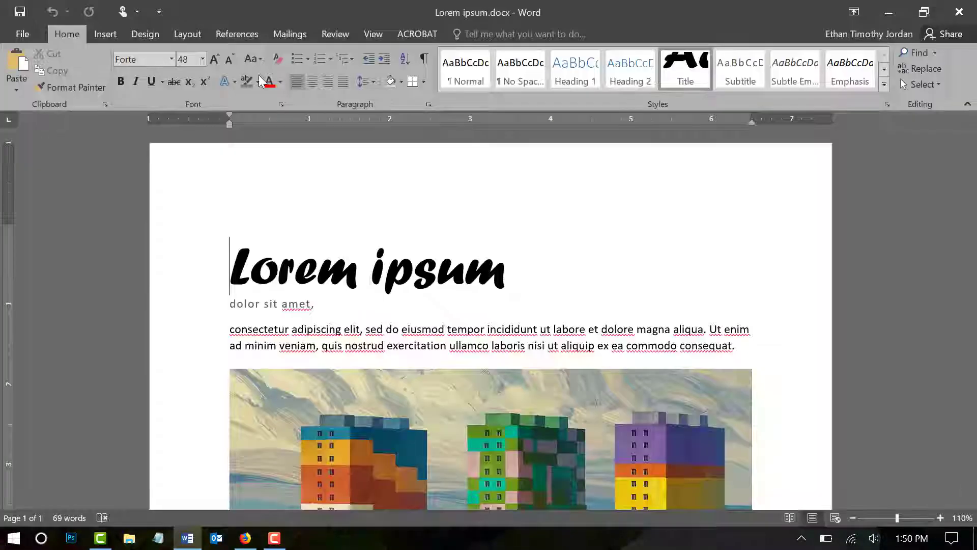
pyautogui.click(337, 33)
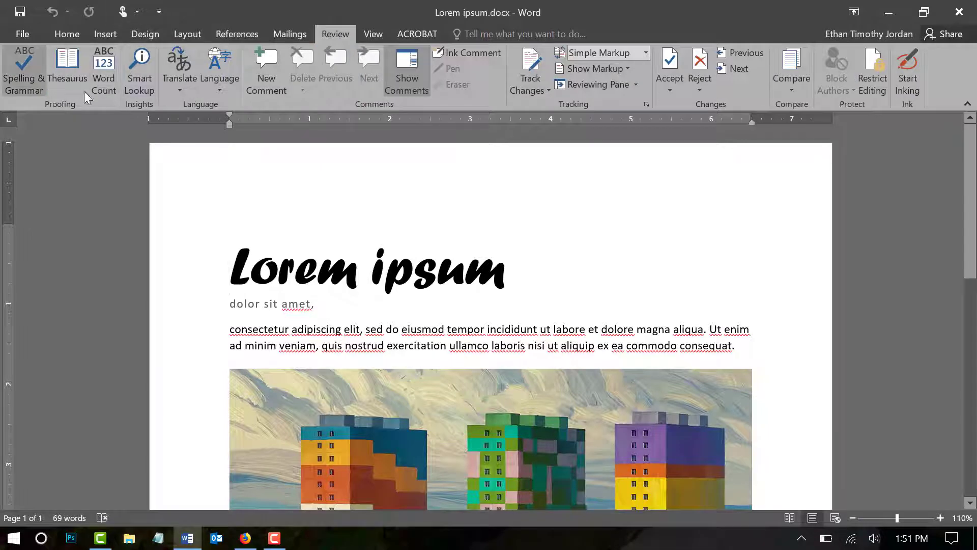
# Step: Run the accessibility check on the document
pyautogui.click(22, 35)
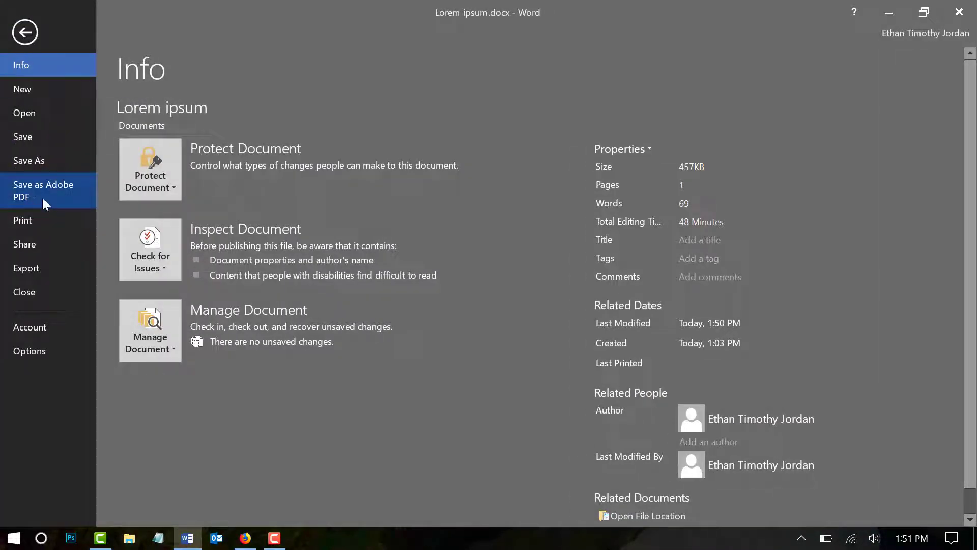
pyautogui.click(164, 265)
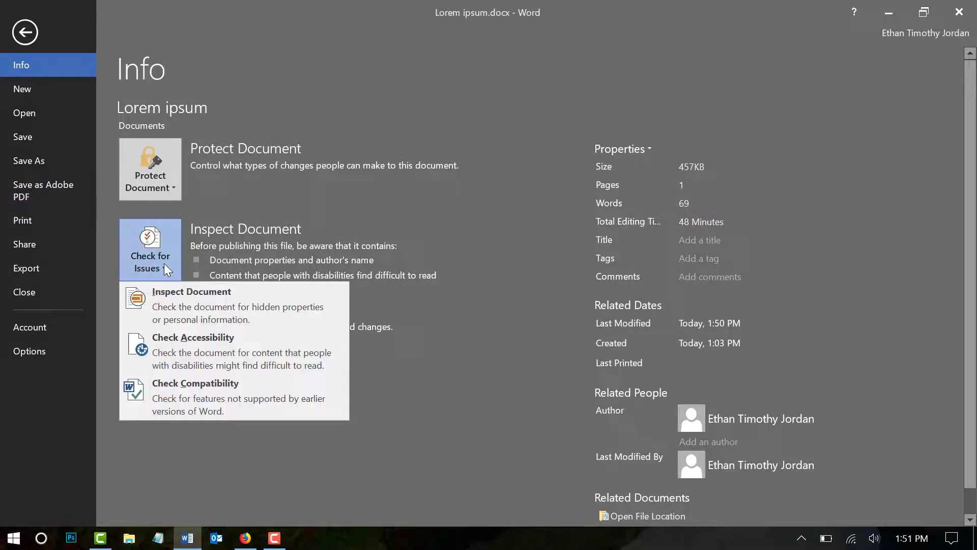
pyautogui.click(172, 351)
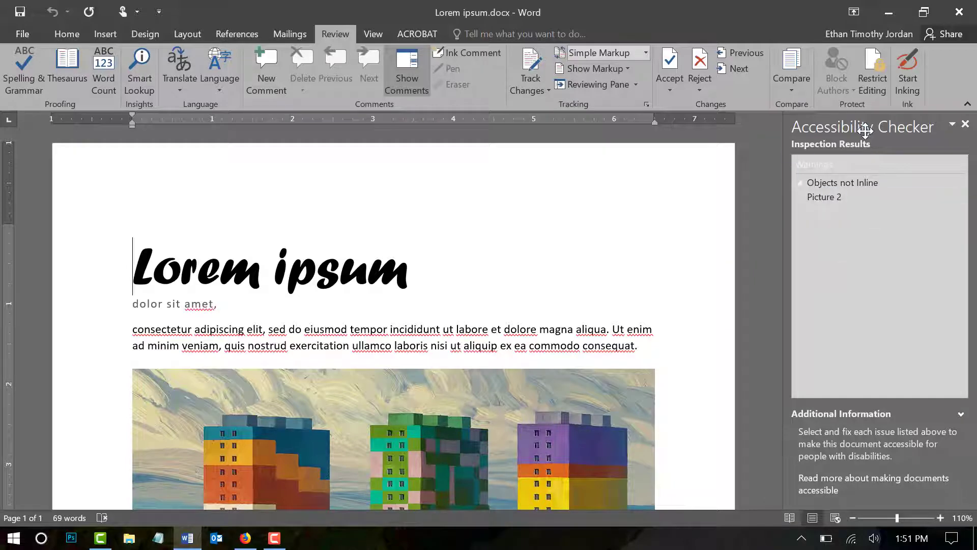
# Step: Select Picture 2 from the Objects not Inline warning and shift the picture slightly toward the page's left margin
pyautogui.click(830, 197)
pyautogui.moveTo(535, 239); pyautogui.dragTo(519, 236)
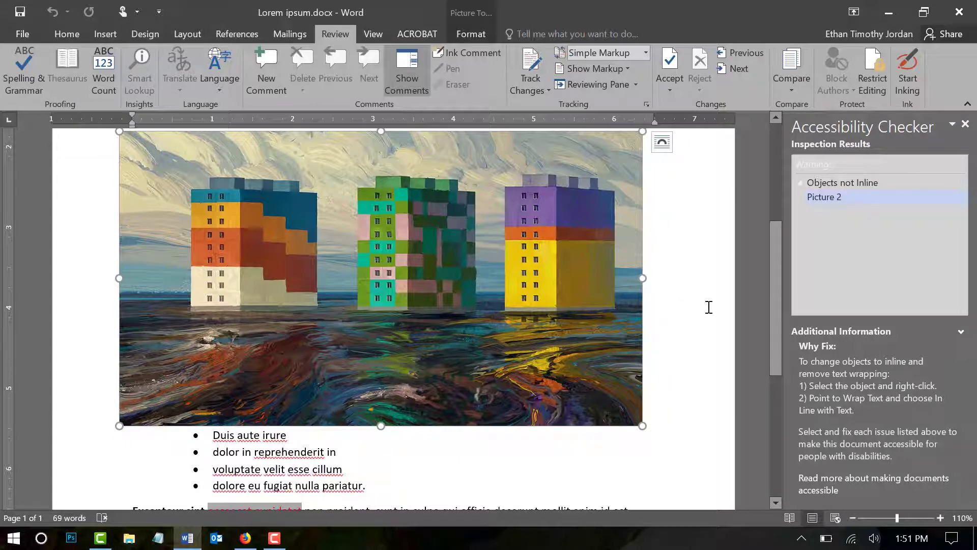